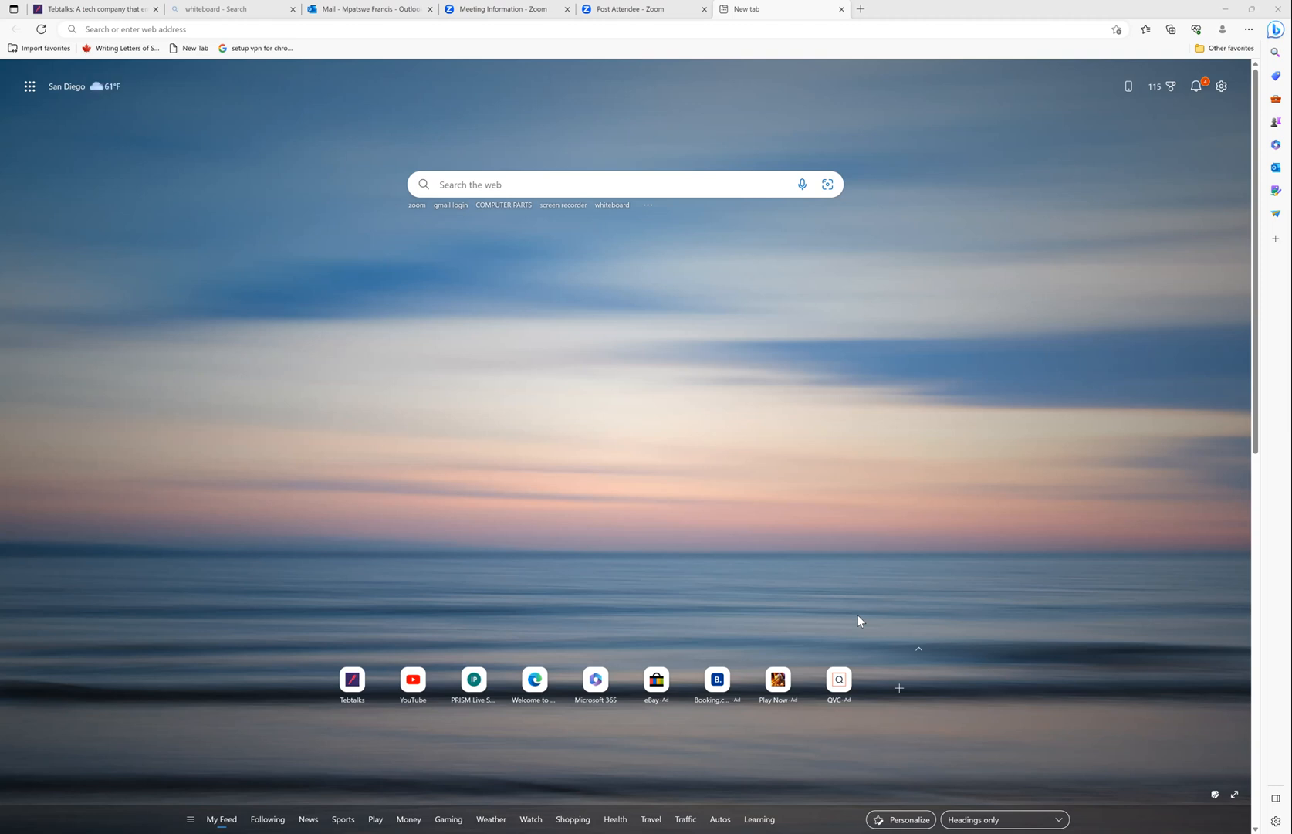
# - Load the google.com homepage in the new Edge tab
pyautogui.hotkey('ctrl', 'l')
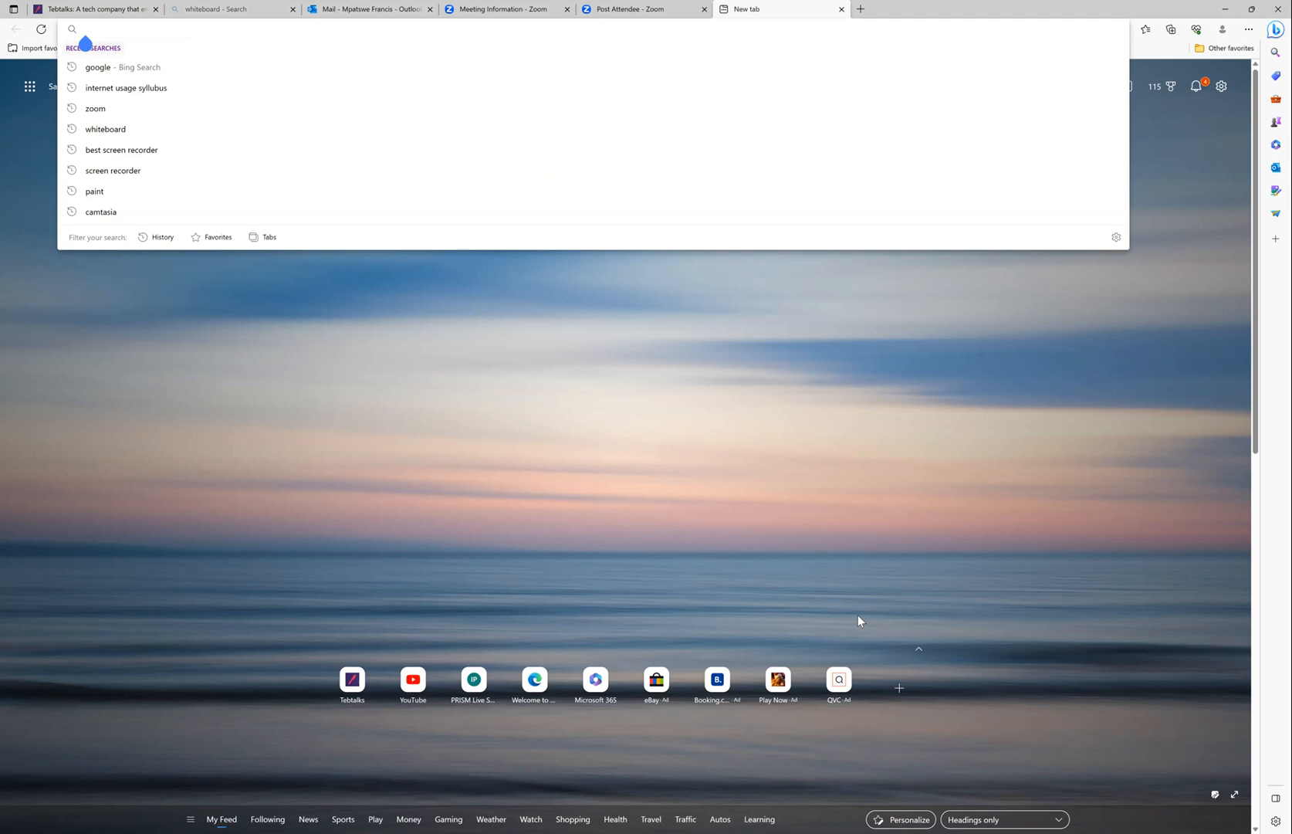
pyautogui.write('GO')
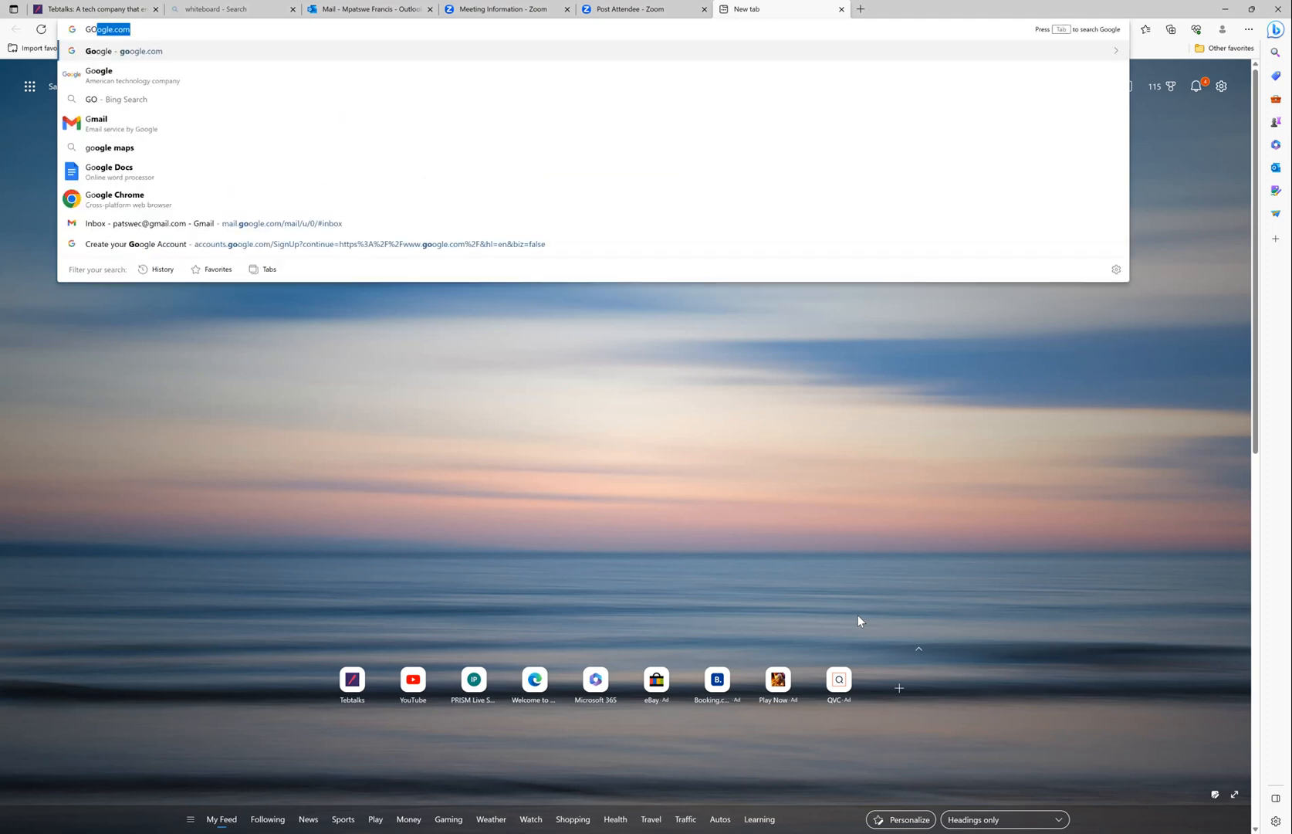
pyautogui.write('O')
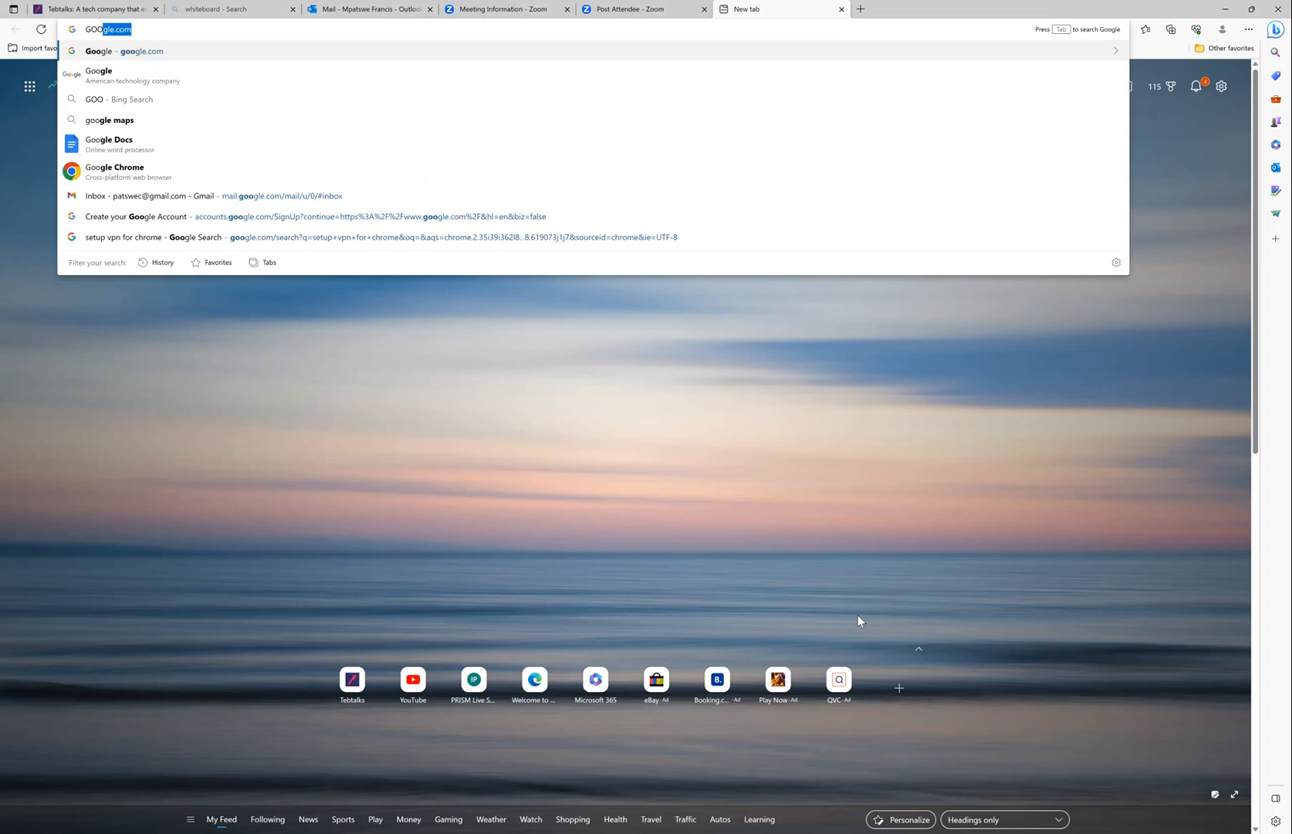
pyautogui.press('Return')
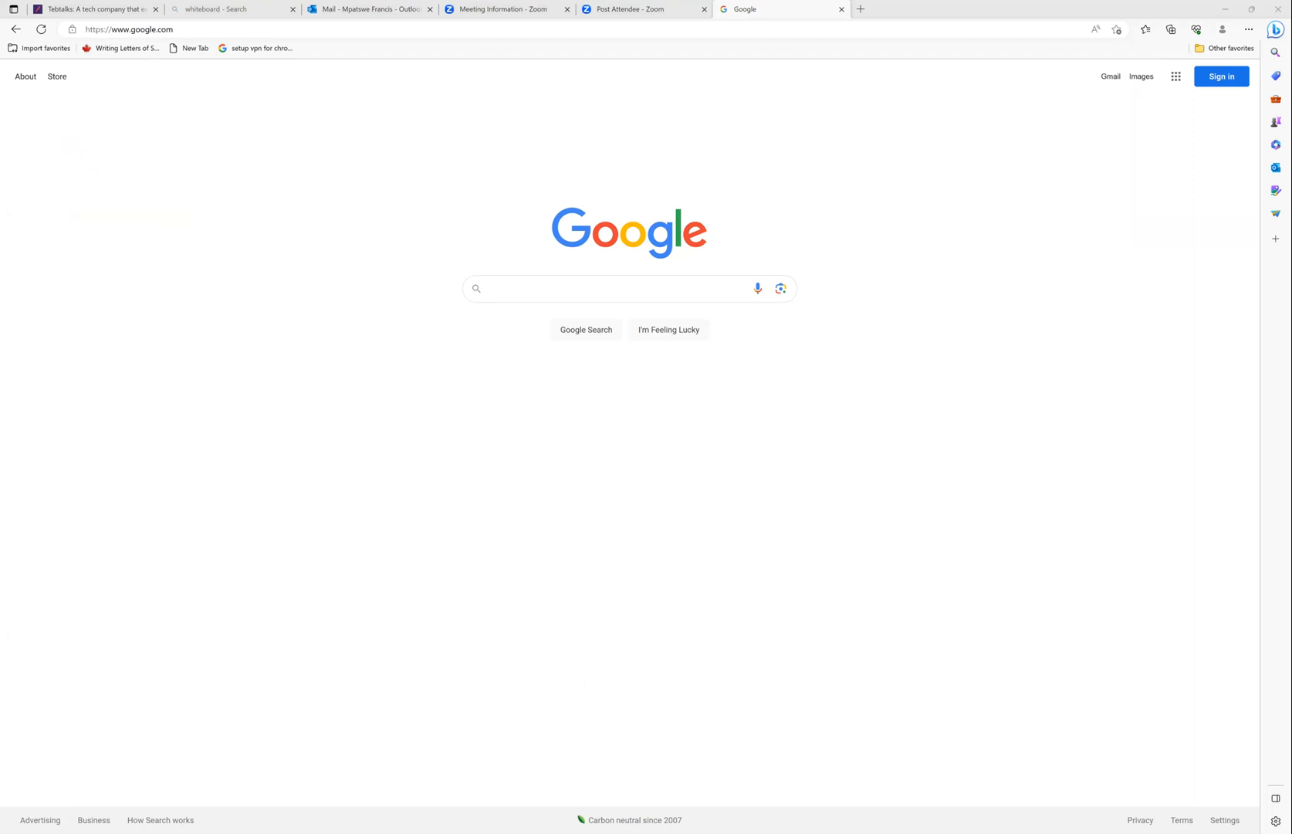
pyautogui.moveTo(1107, 117); pyautogui.dragTo(1257, 95)
pyautogui.click(1221, 76)
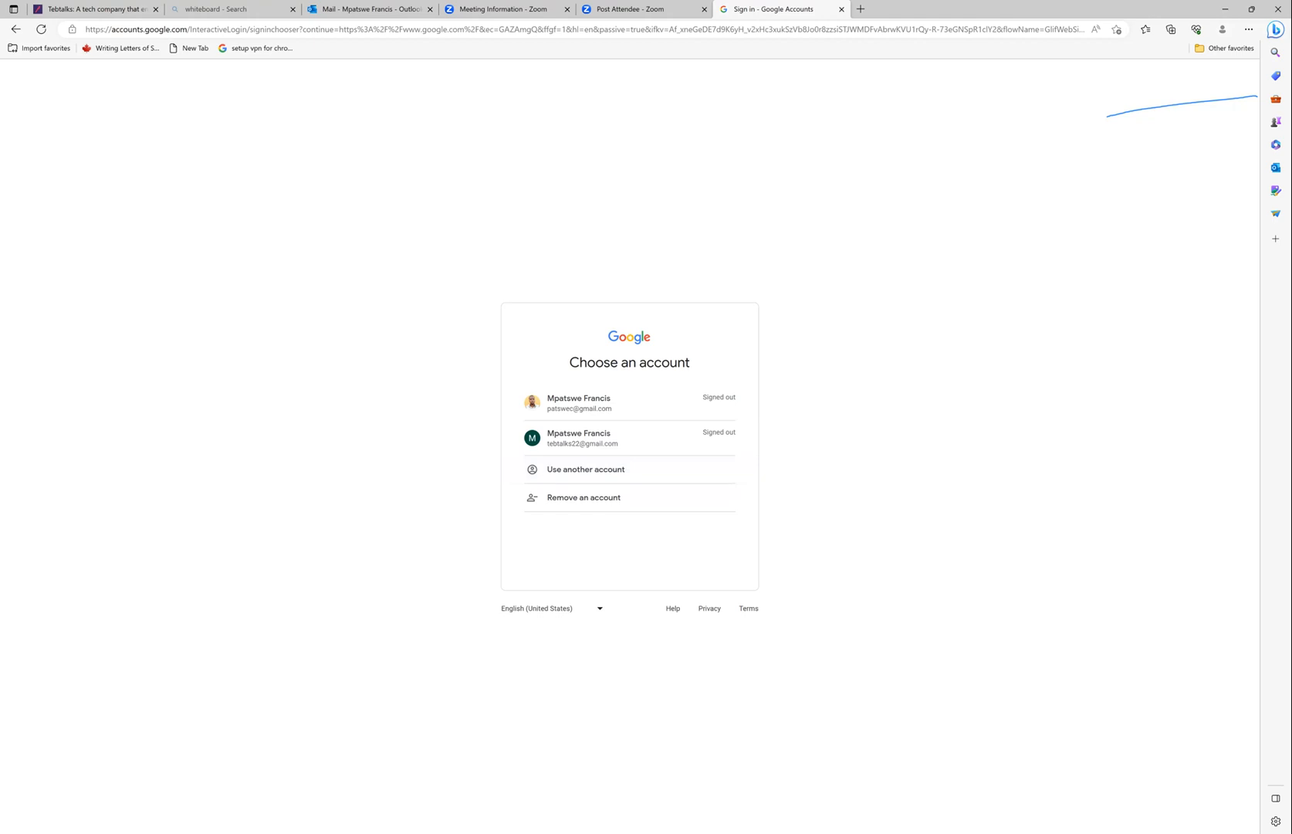
# - Remove both saved accounts from the chooser, confirming each removal
pyautogui.click(583, 498)
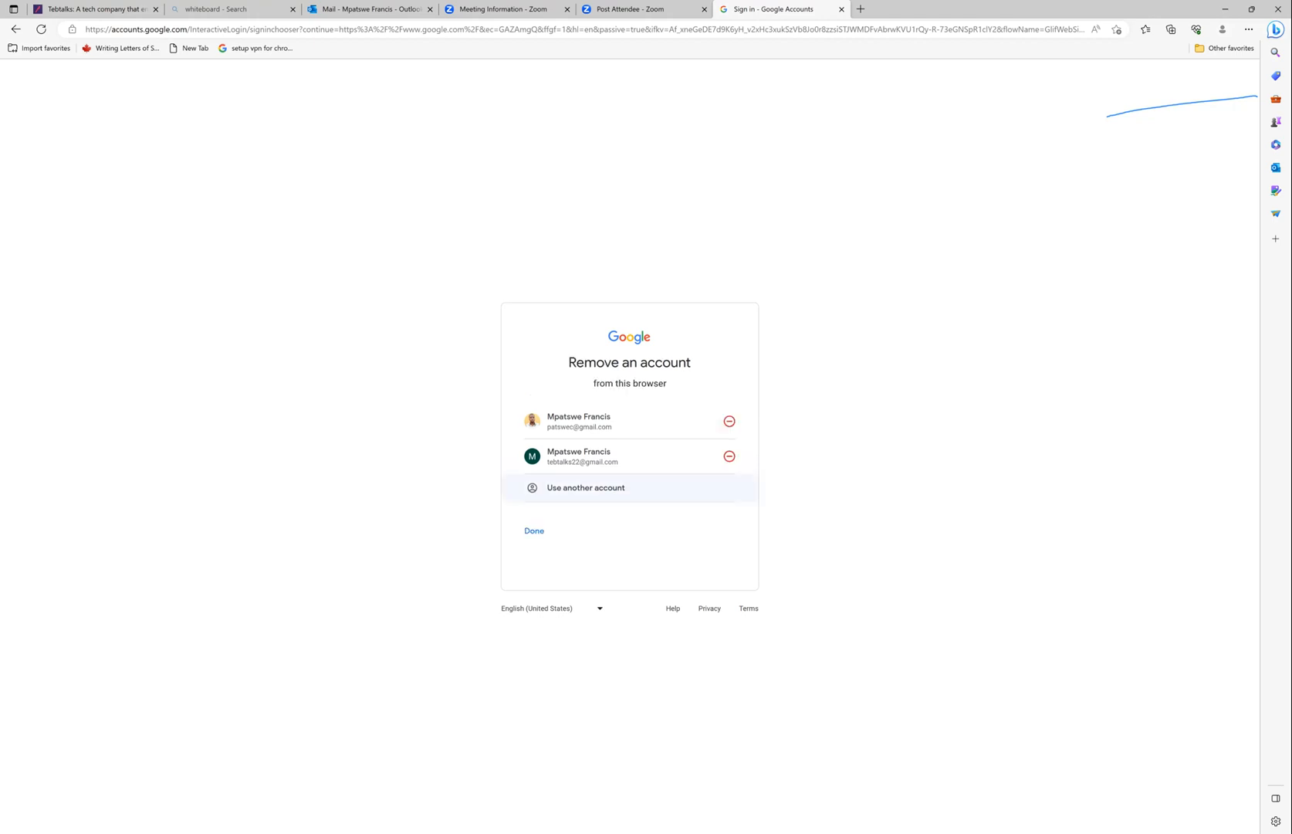
pyautogui.click(630, 422)
pyautogui.click(684, 492)
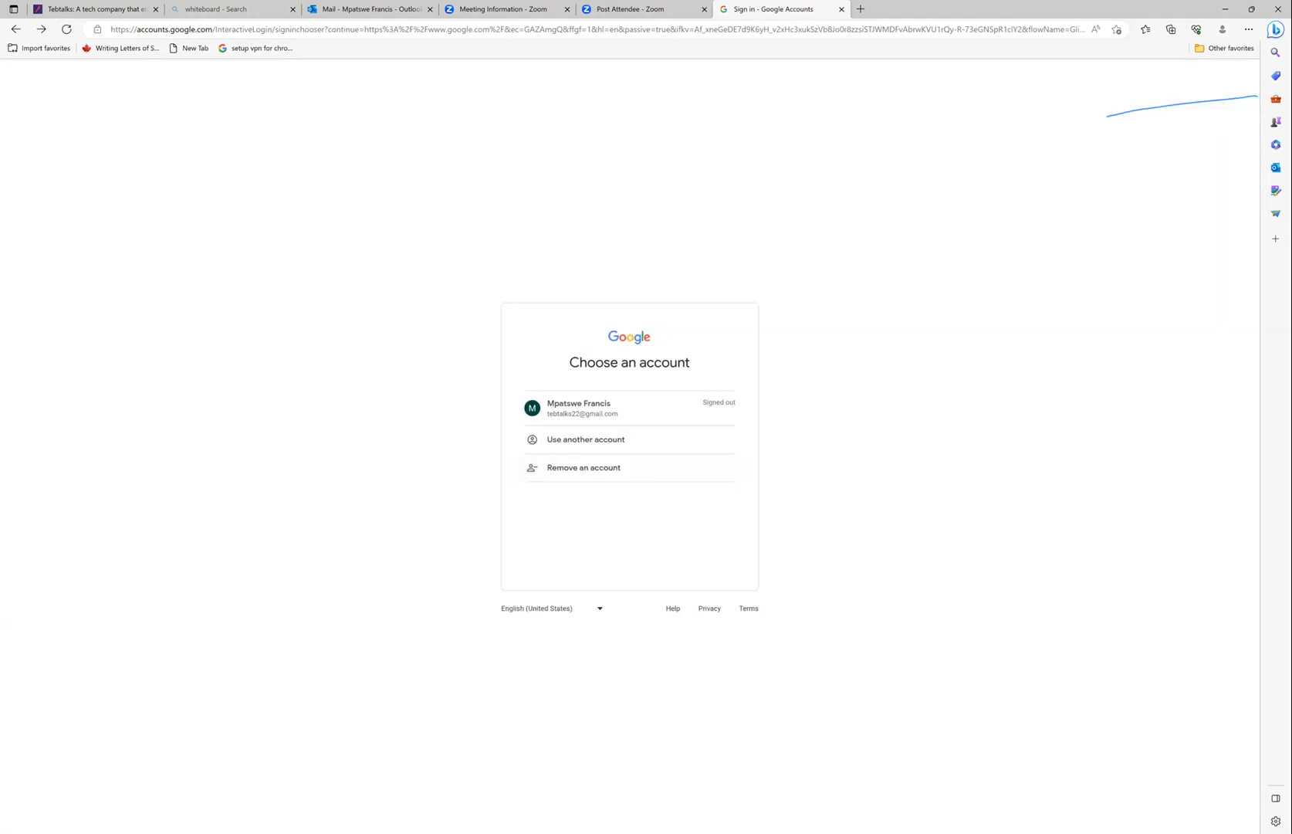
pyautogui.click(584, 467)
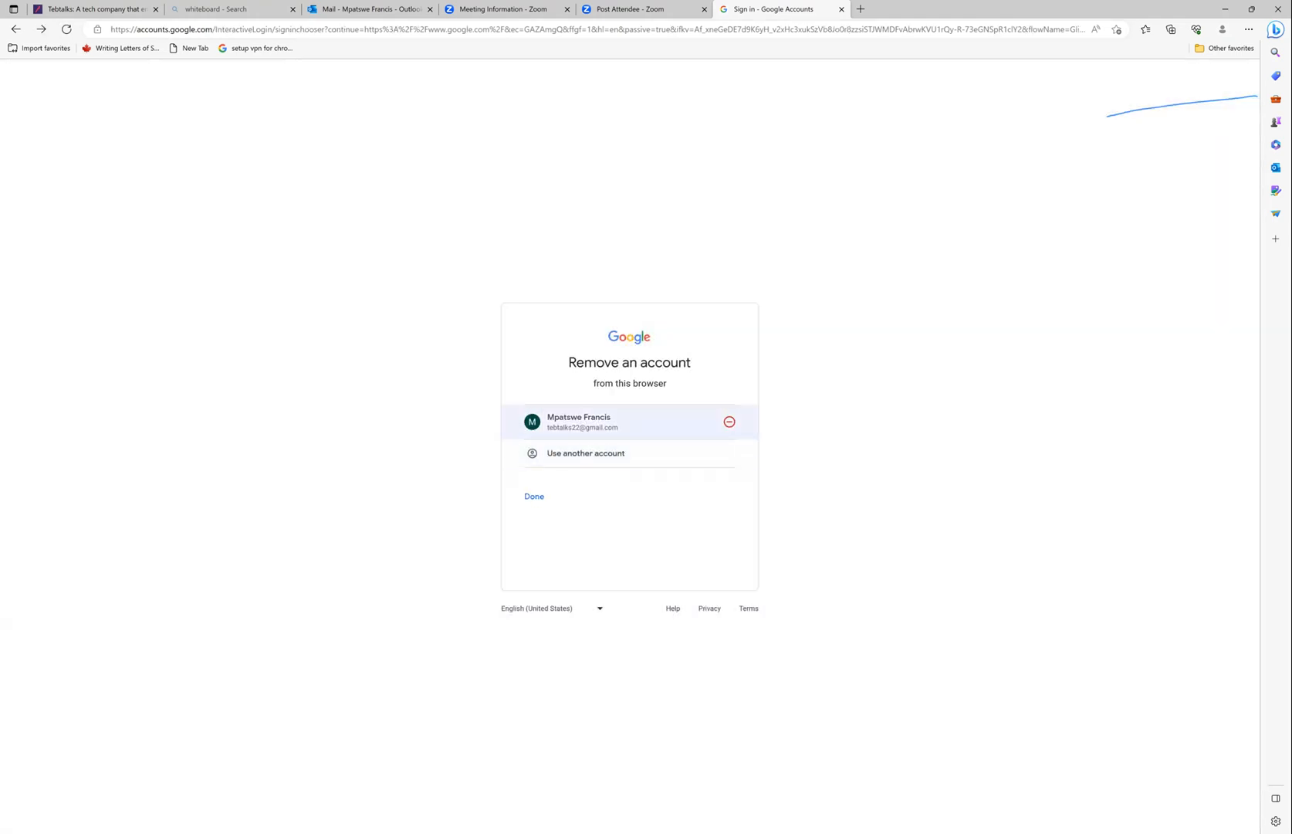
pyautogui.click(630, 421)
pyautogui.click(684, 492)
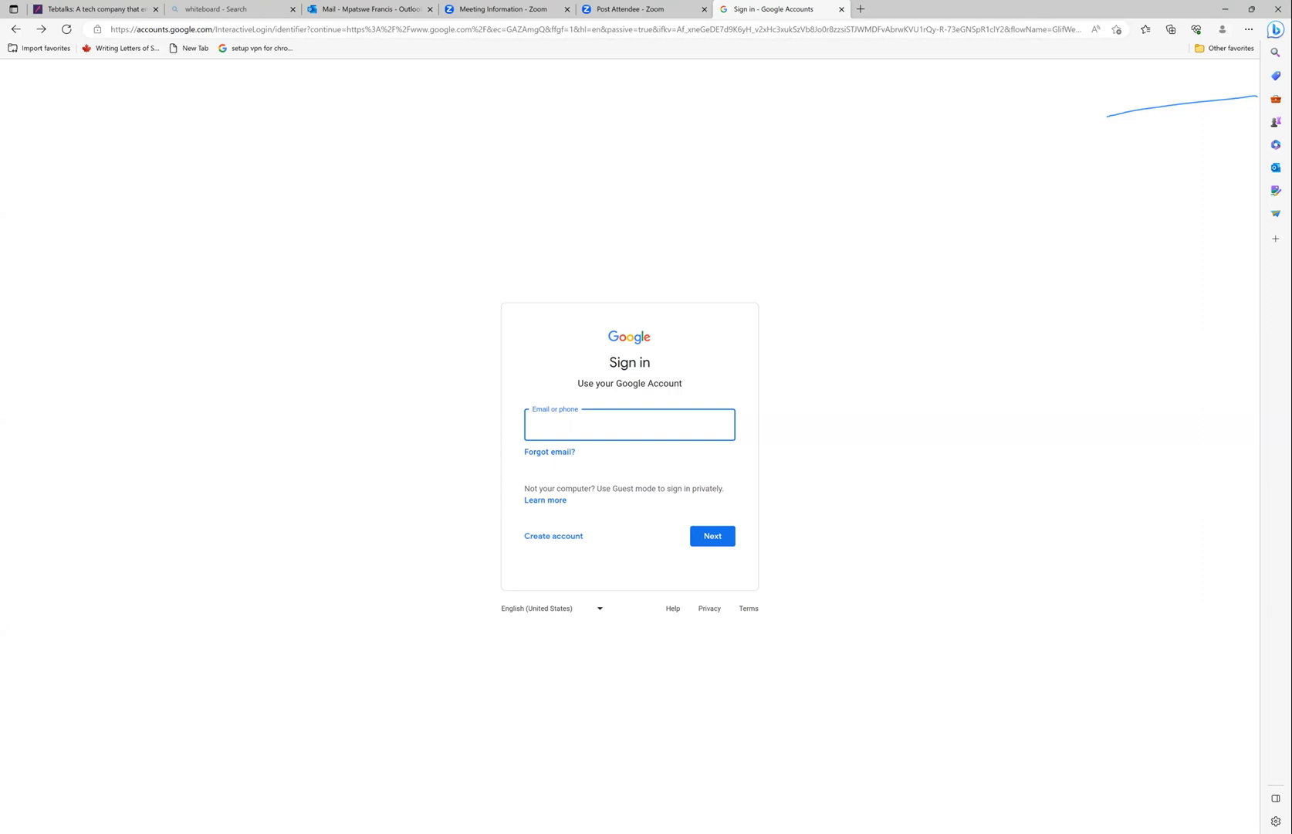
pyautogui.click(549, 451)
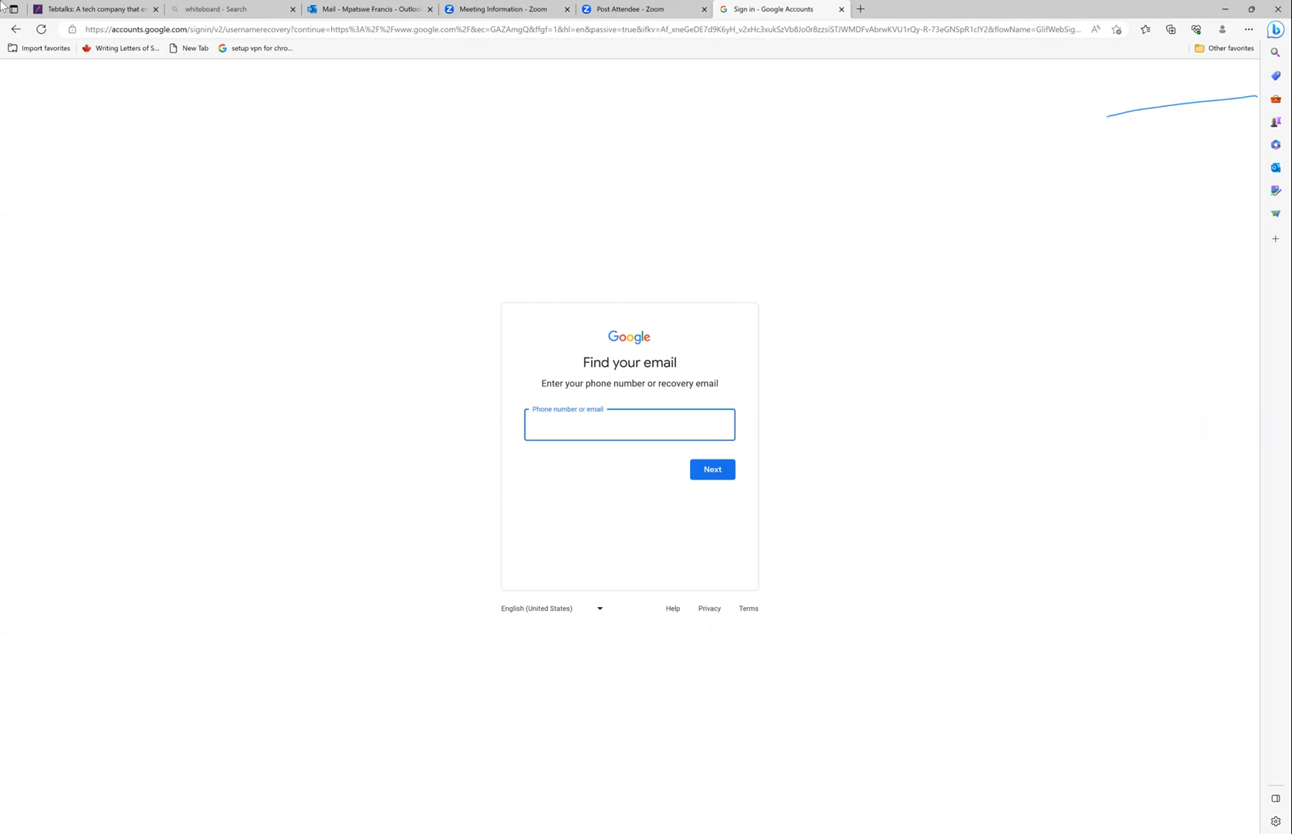
pyautogui.click(15, 29)
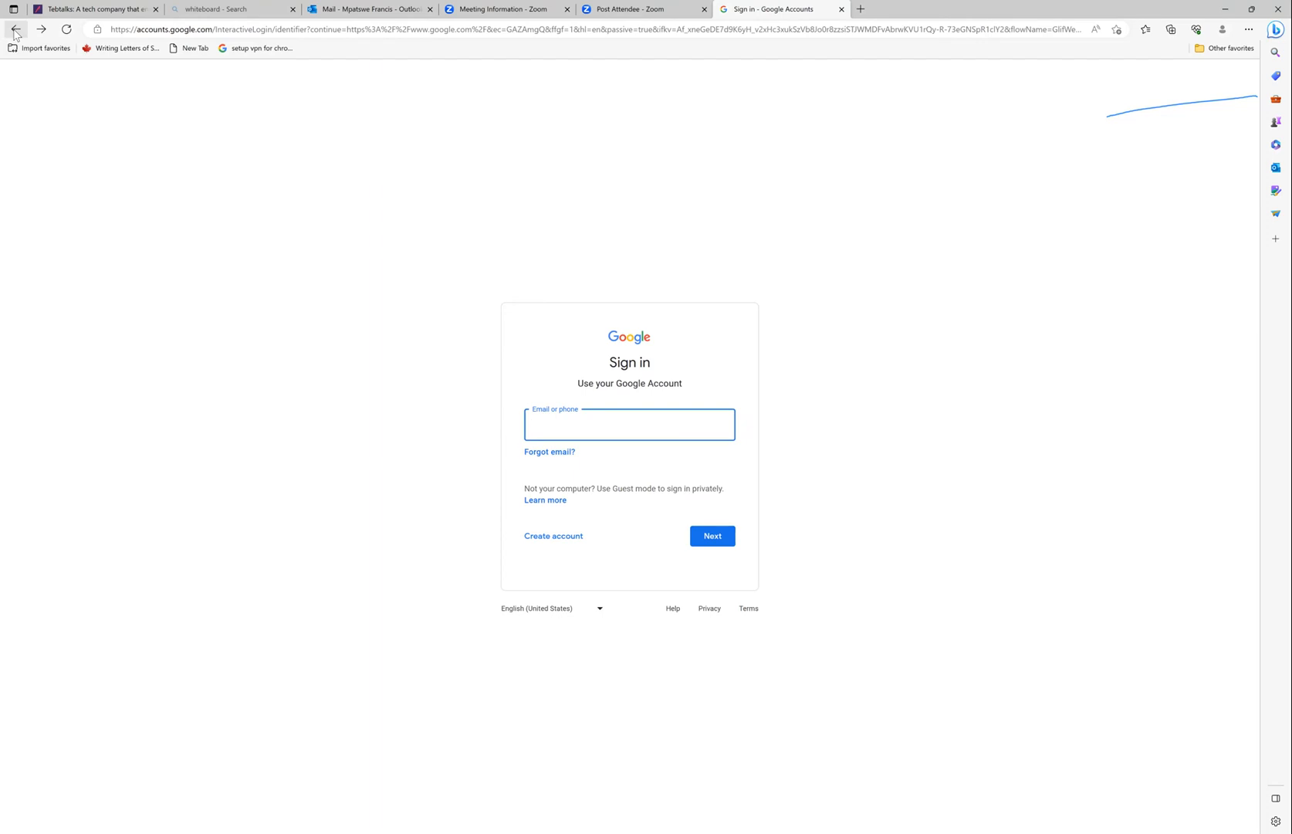
pyautogui.click(14, 31)
# - Choose Create account > For myself to reach the empty signup form
pyautogui.moveTo(575, 511)
pyautogui.mouseDown()
pyautogui.moveTo(501, 540)
pyautogui.moveTo(609, 554)
pyautogui.moveTo(572, 515)
pyautogui.mouseUp()
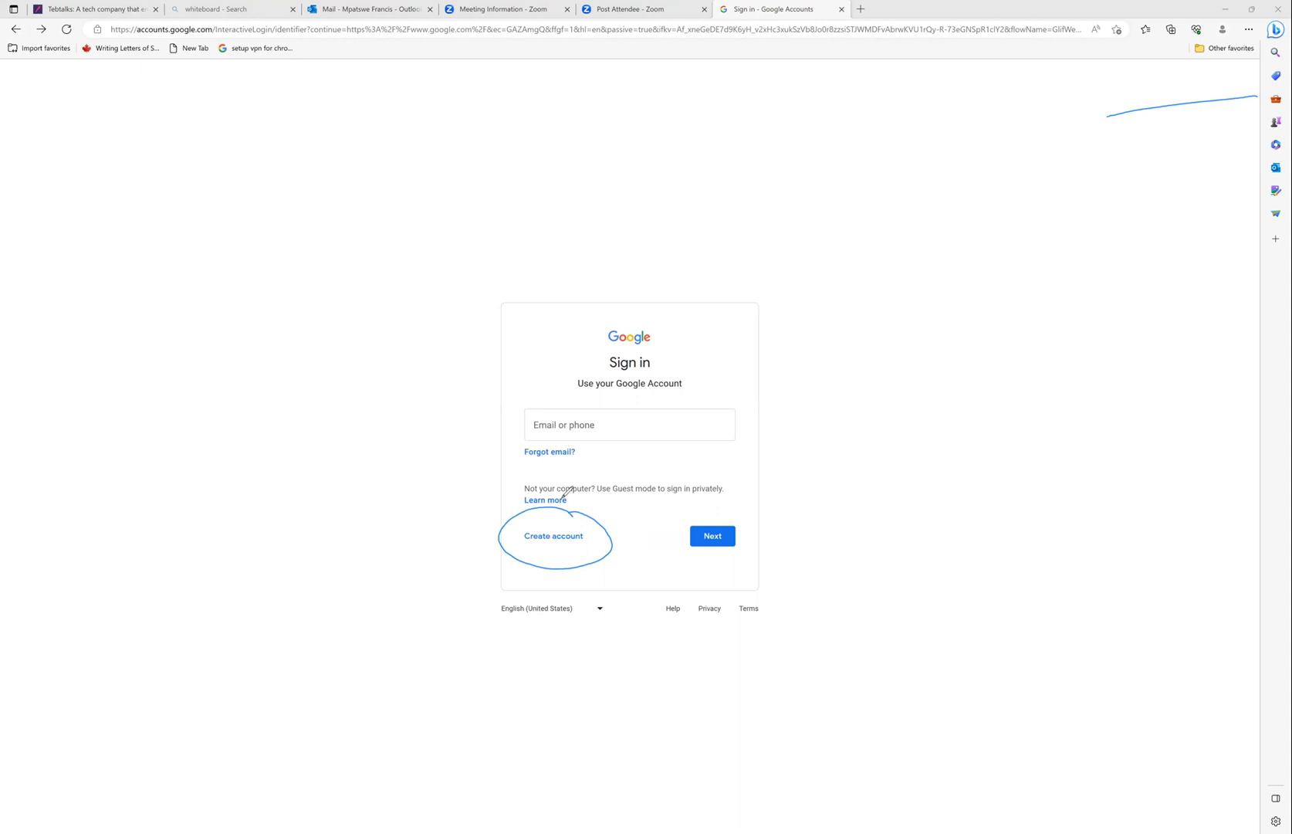
pyautogui.hotkey('ctrl', 'z')
pyautogui.click(553, 536)
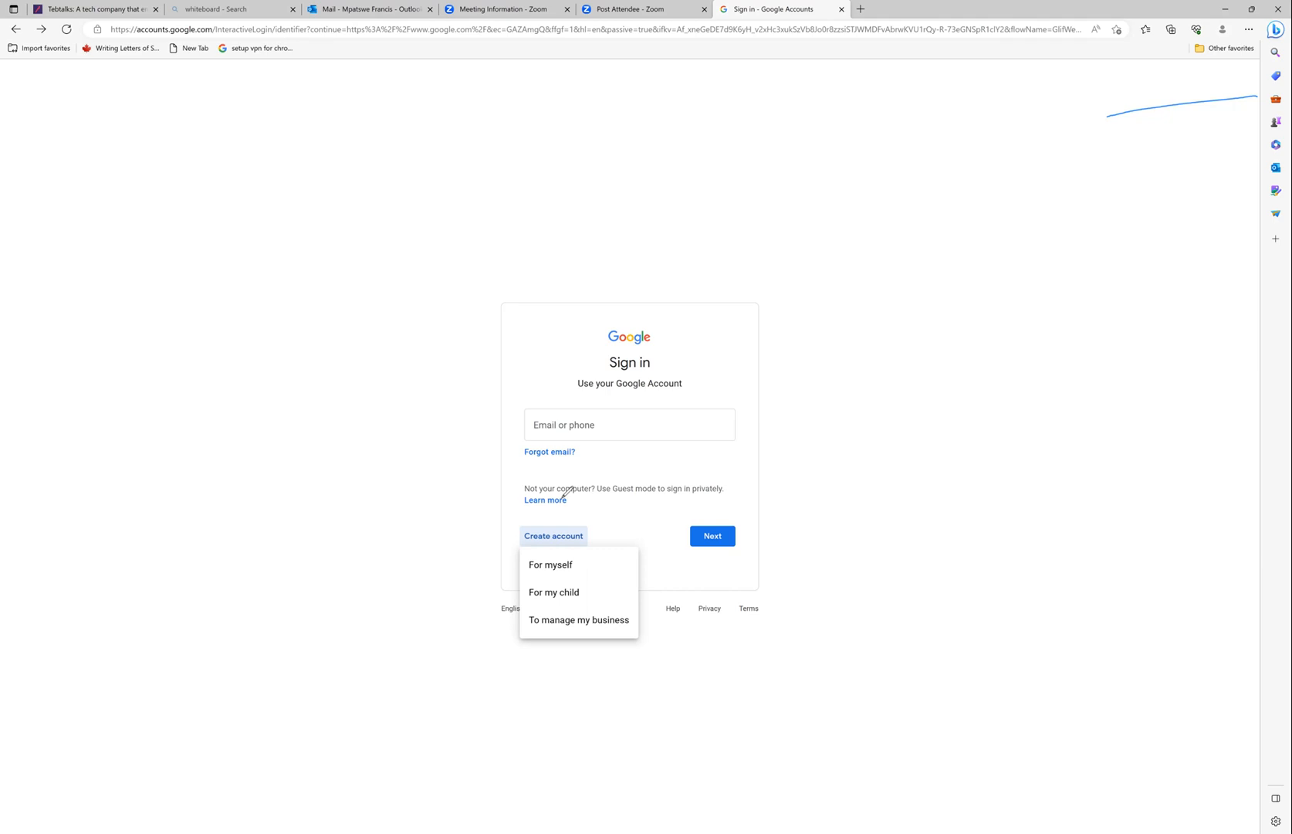
pyautogui.click(551, 564)
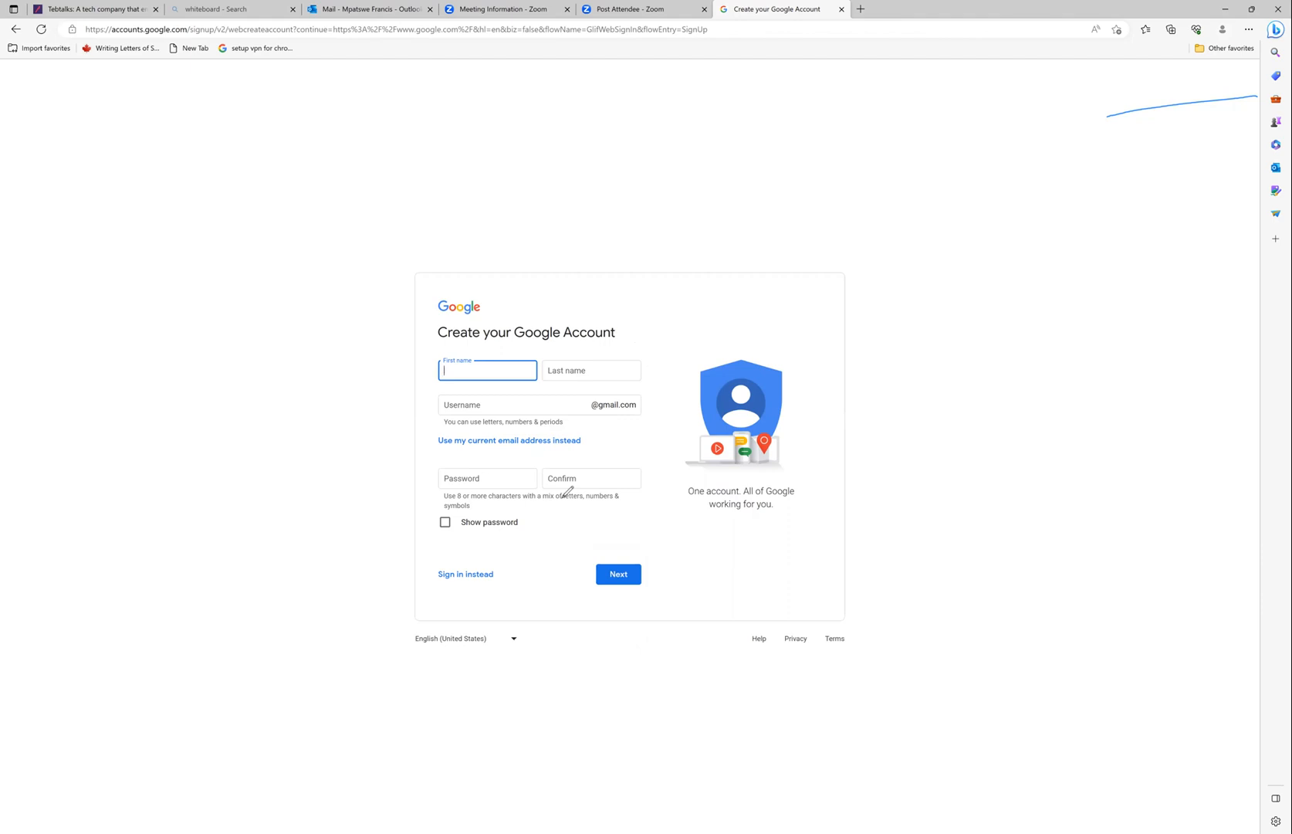
# - Enter the new account holder's first name and last name
pyautogui.click(580, 374)
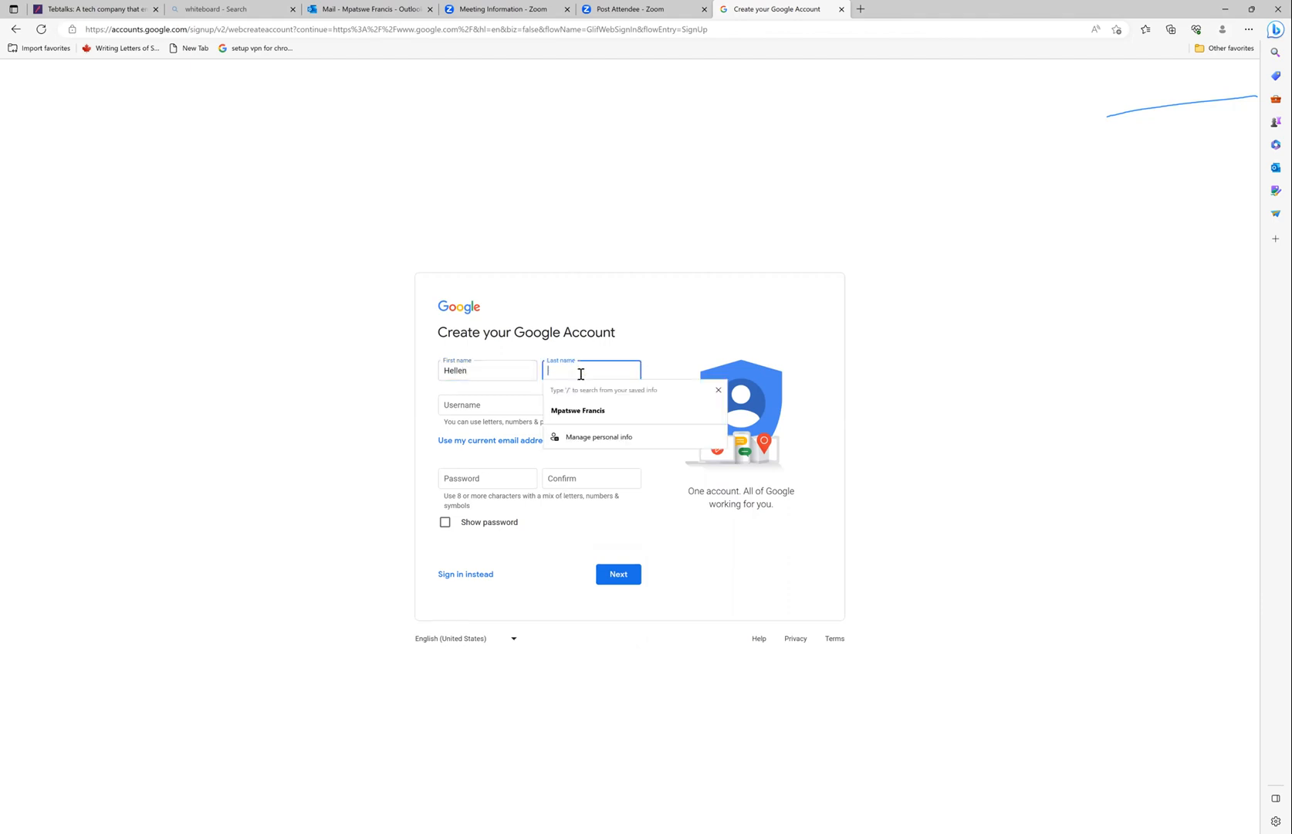
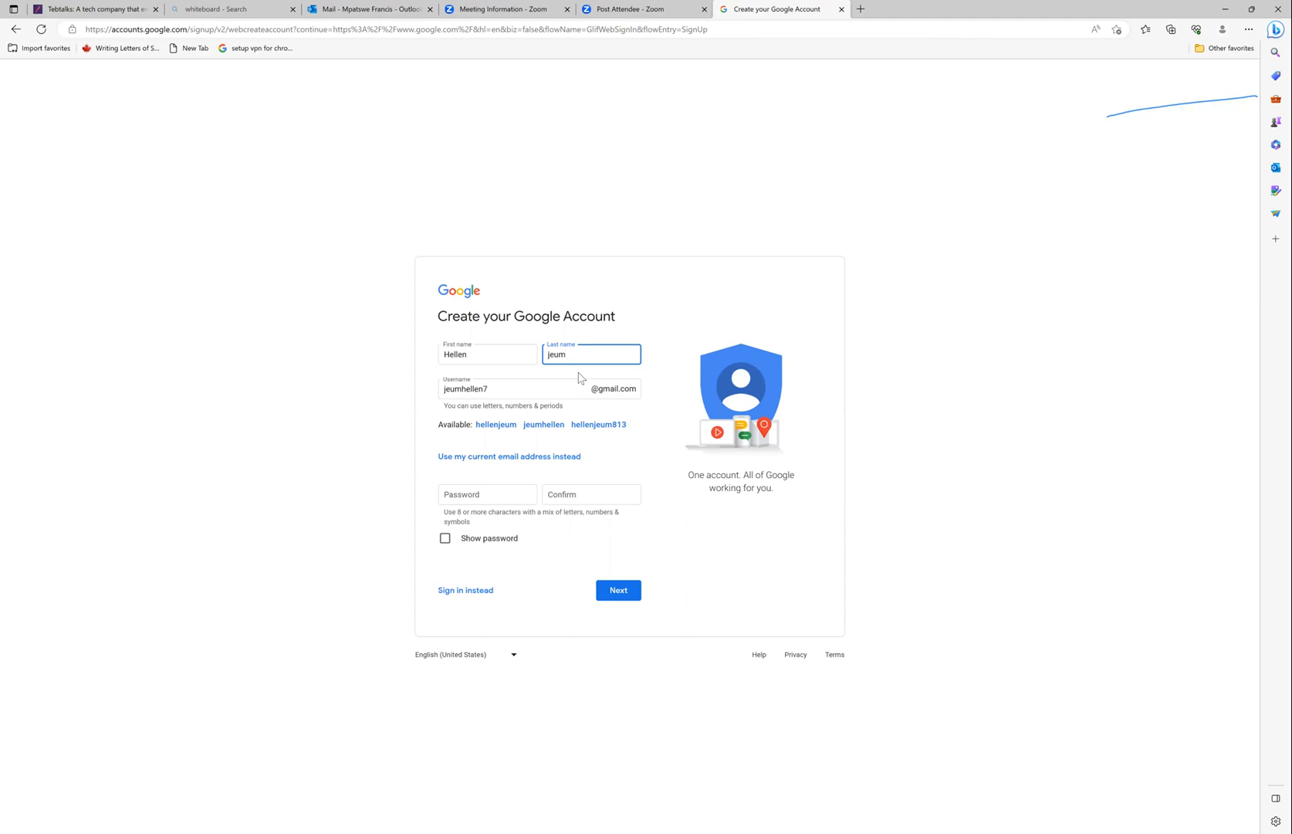
# - Pick a suggested available Gmail username, then move to the Password field
pyautogui.click(496, 425)
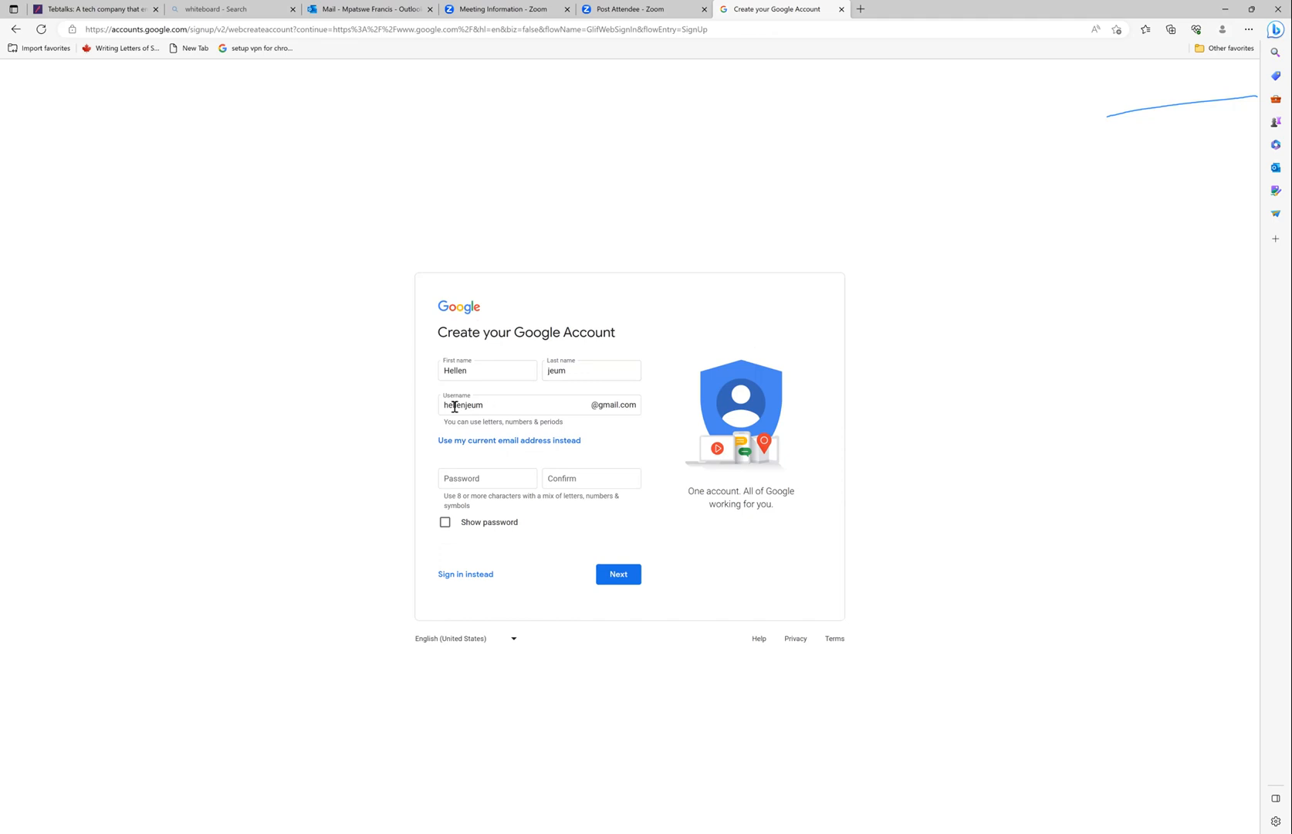
pyautogui.click(469, 477)
# - Enter the account password and retype it correctly in Confirm
pyautogui.write('••••••')
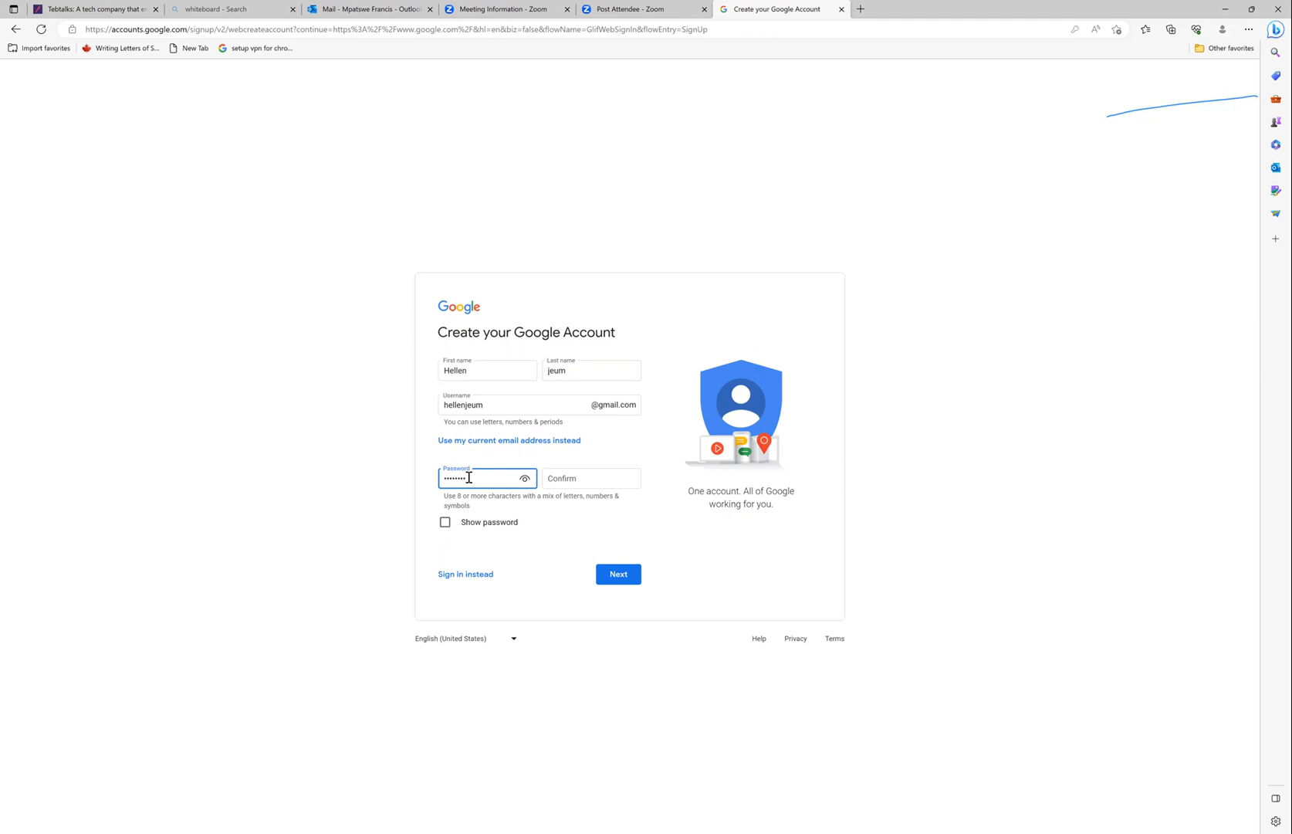
pyautogui.write('••••')
pyautogui.click(573, 483)
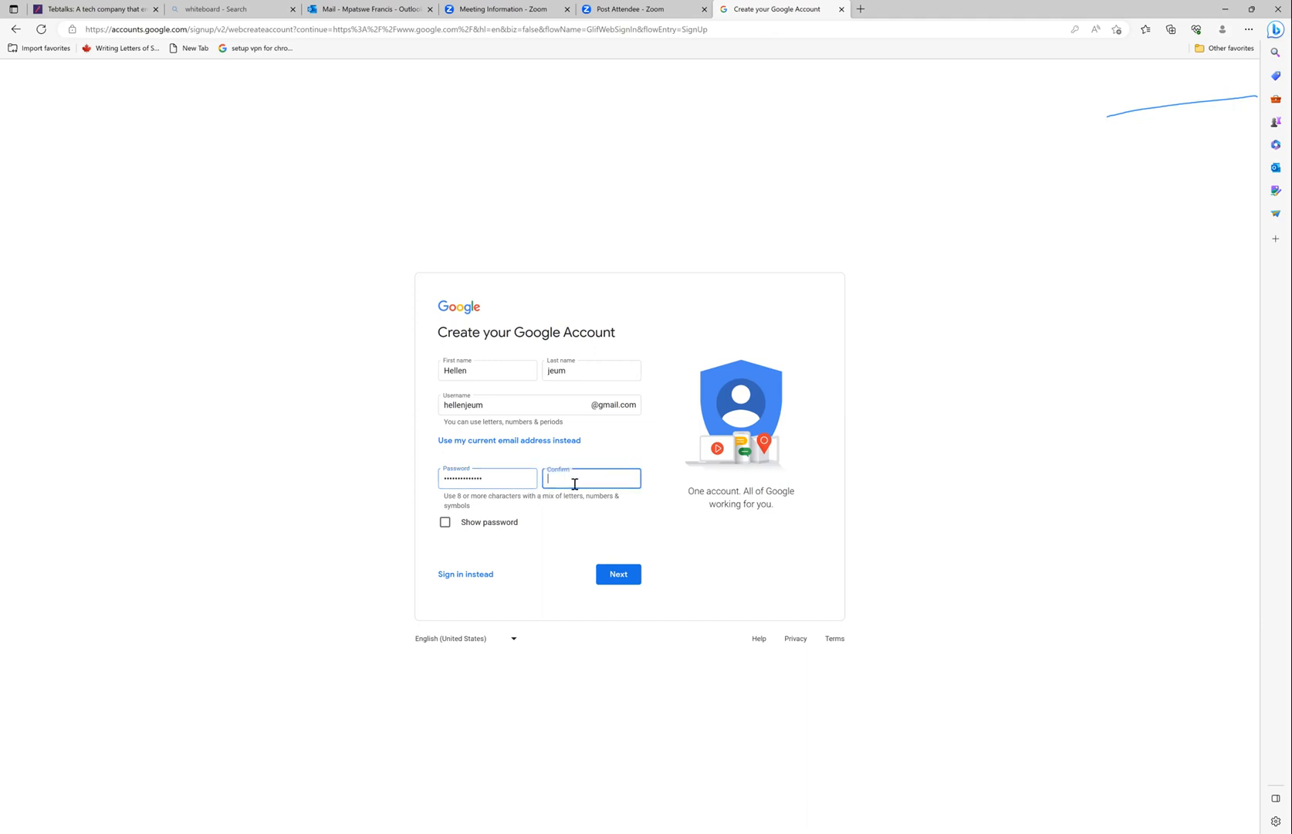
pyautogui.write('••••••')
pyautogui.press('BackSpace')
pyautogui.press('BackSpace')
pyautogui.press('BackSpace')
pyautogui.press('BackSpace')
pyautogui.press('BackSpace')
pyautogui.press('BackSpace')
pyautogui.write('•••••••••••')
# - Submit the signup details, autofill the saved phone number and request the verification text
pyautogui.click(614, 577)
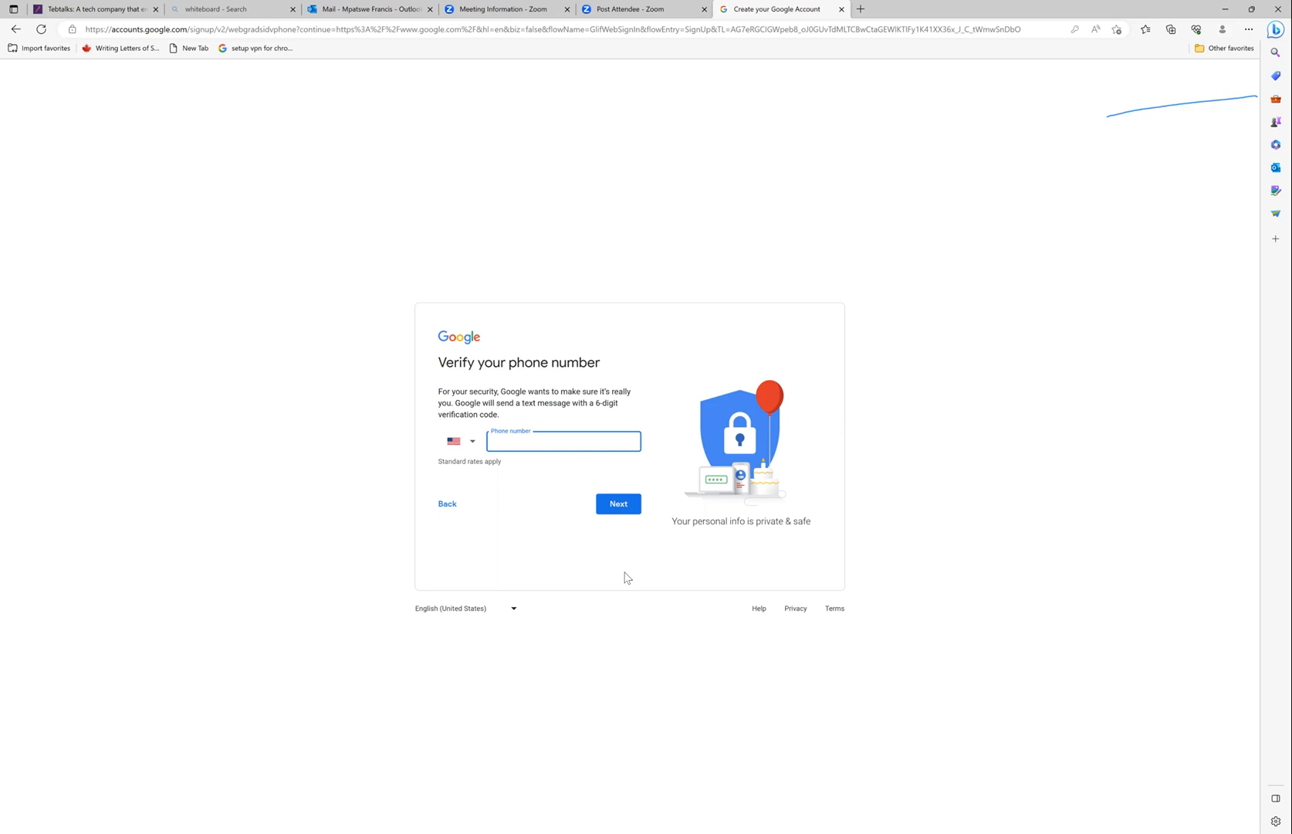
pyautogui.click(522, 442)
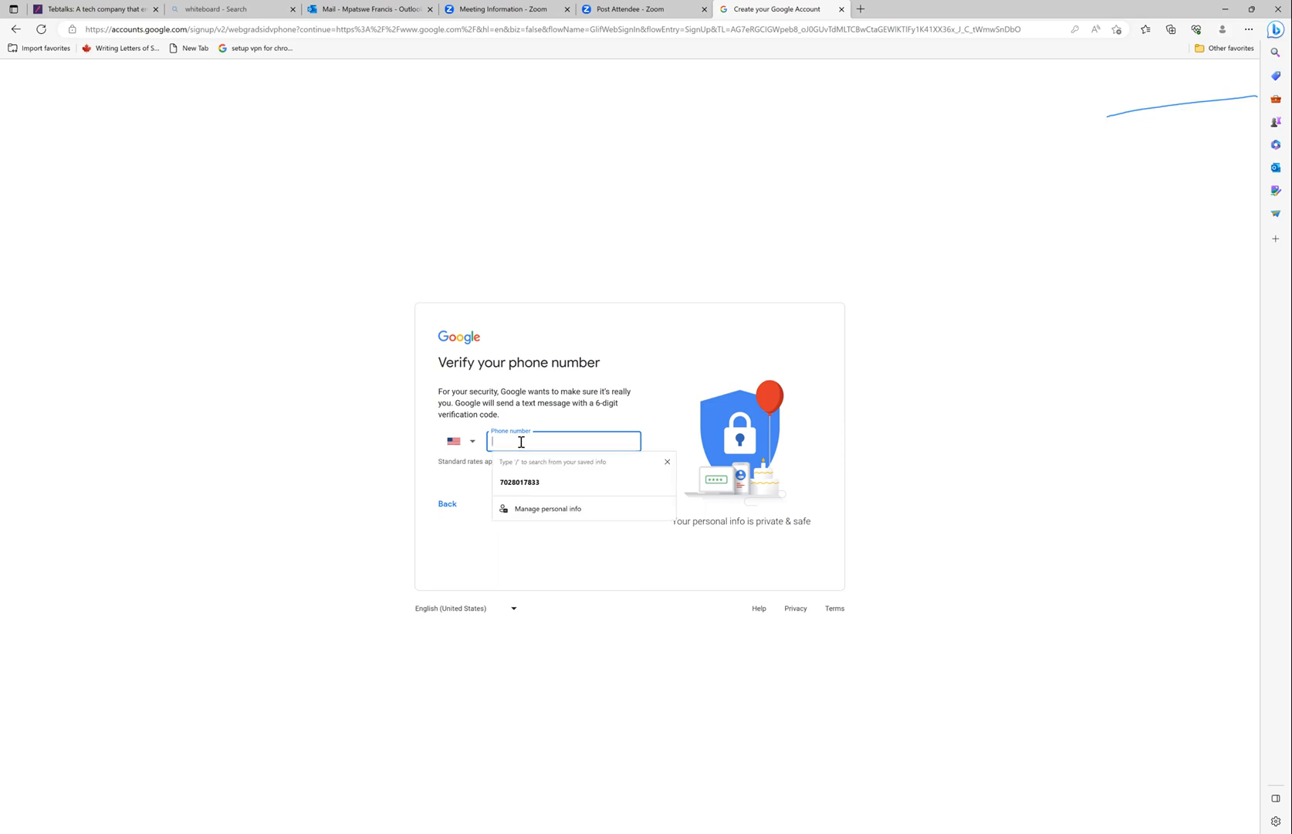
pyautogui.click(511, 482)
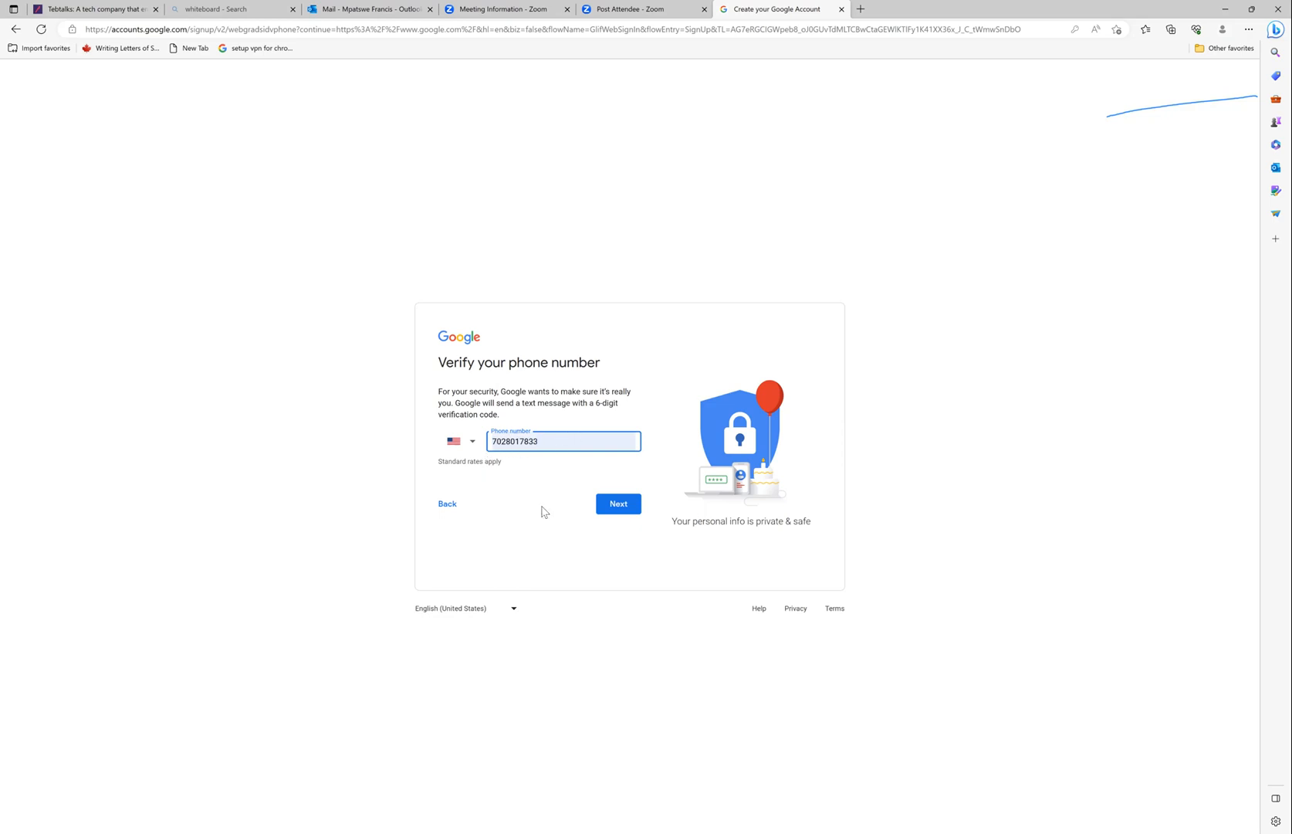
pyautogui.click(622, 510)
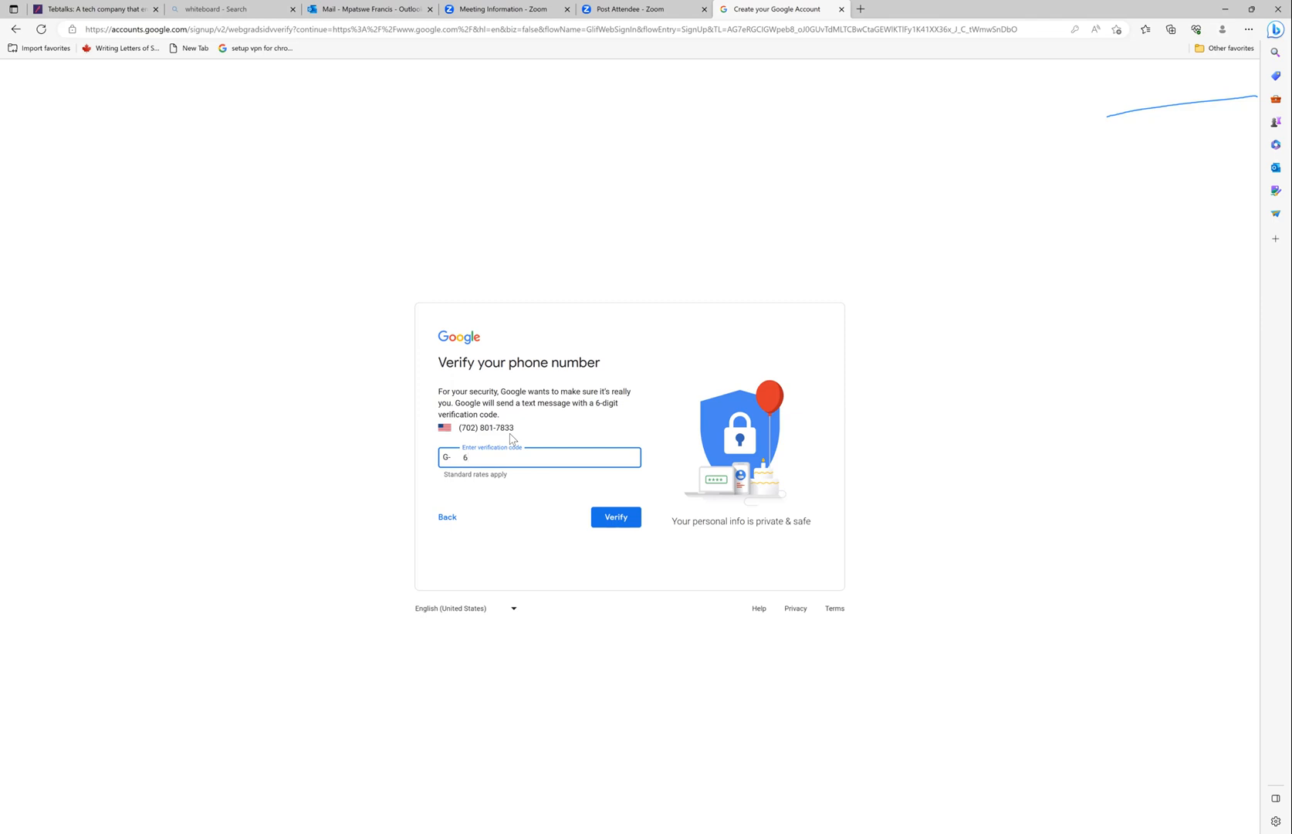
# - Enter the texted verification code and verify the phone number
pyautogui.click(618, 522)
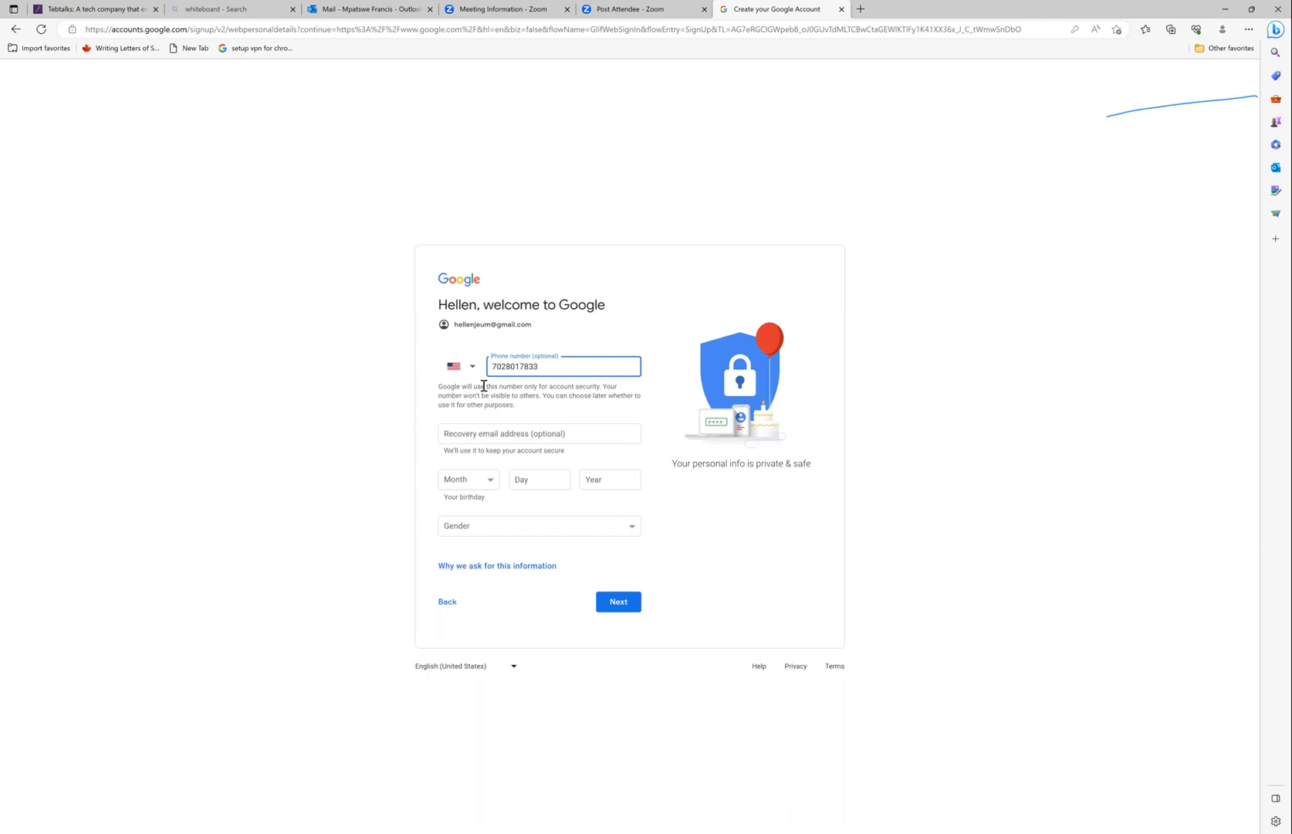
# - Set birthday to January 10, 1995 and gender to Female, then submit
pyautogui.click(485, 479)
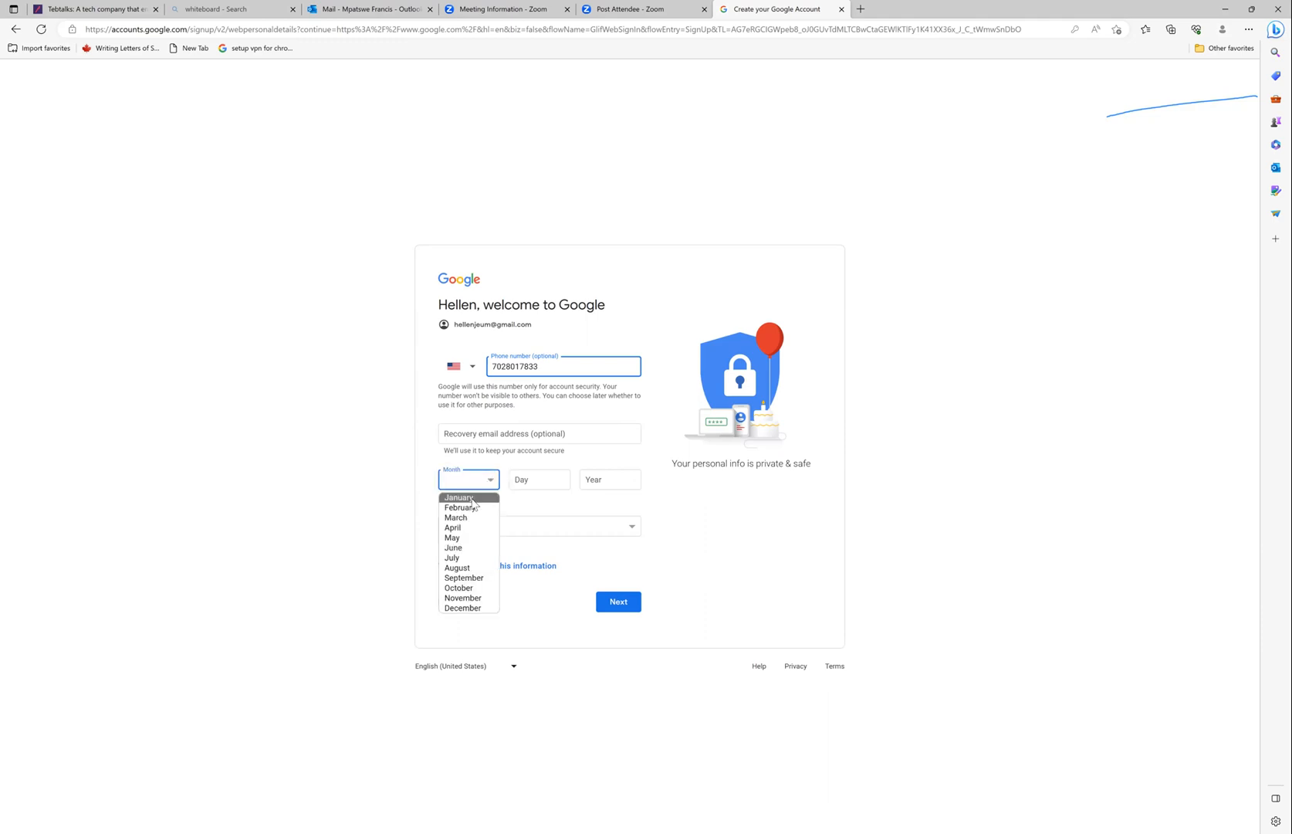
pyautogui.press('Return')
pyautogui.click(563, 484)
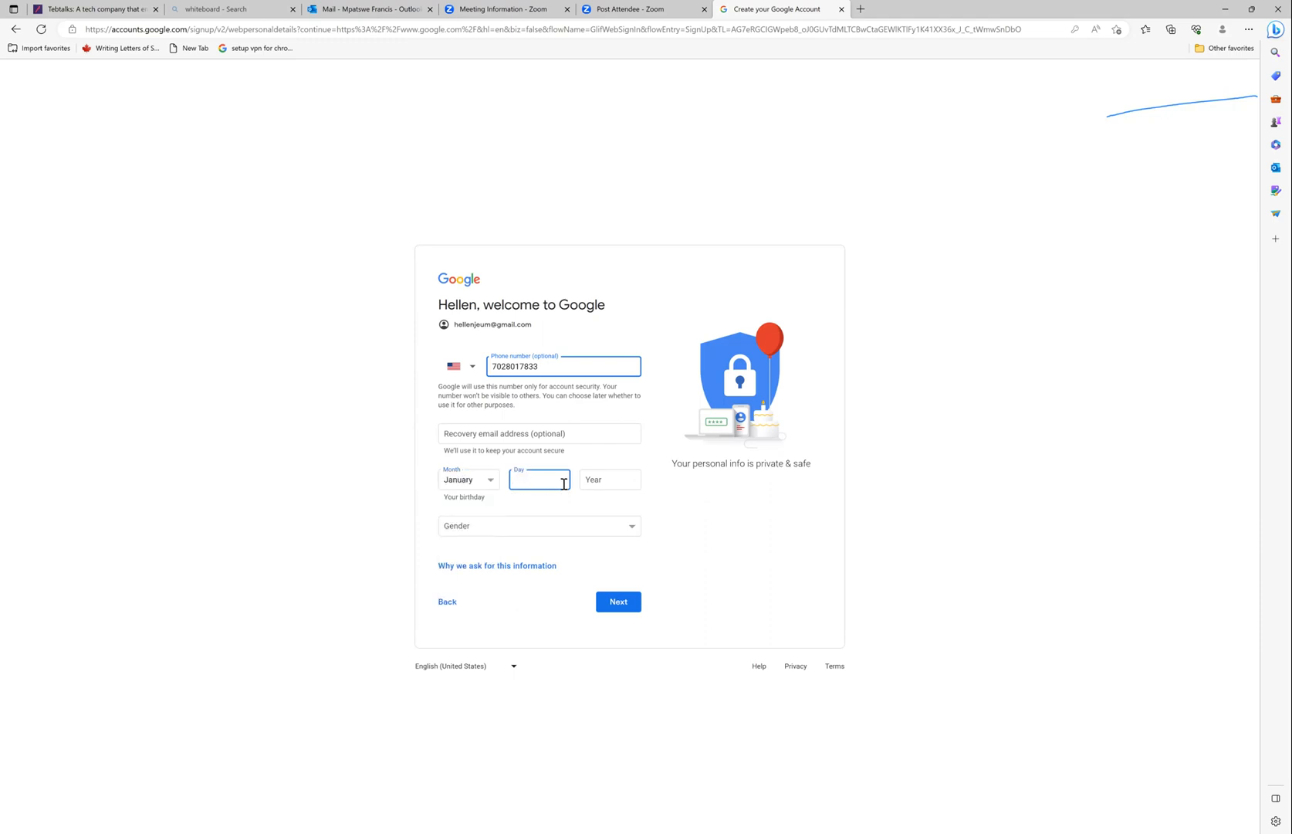
pyautogui.write('10')
pyautogui.click(618, 482)
pyautogui.write('1995')
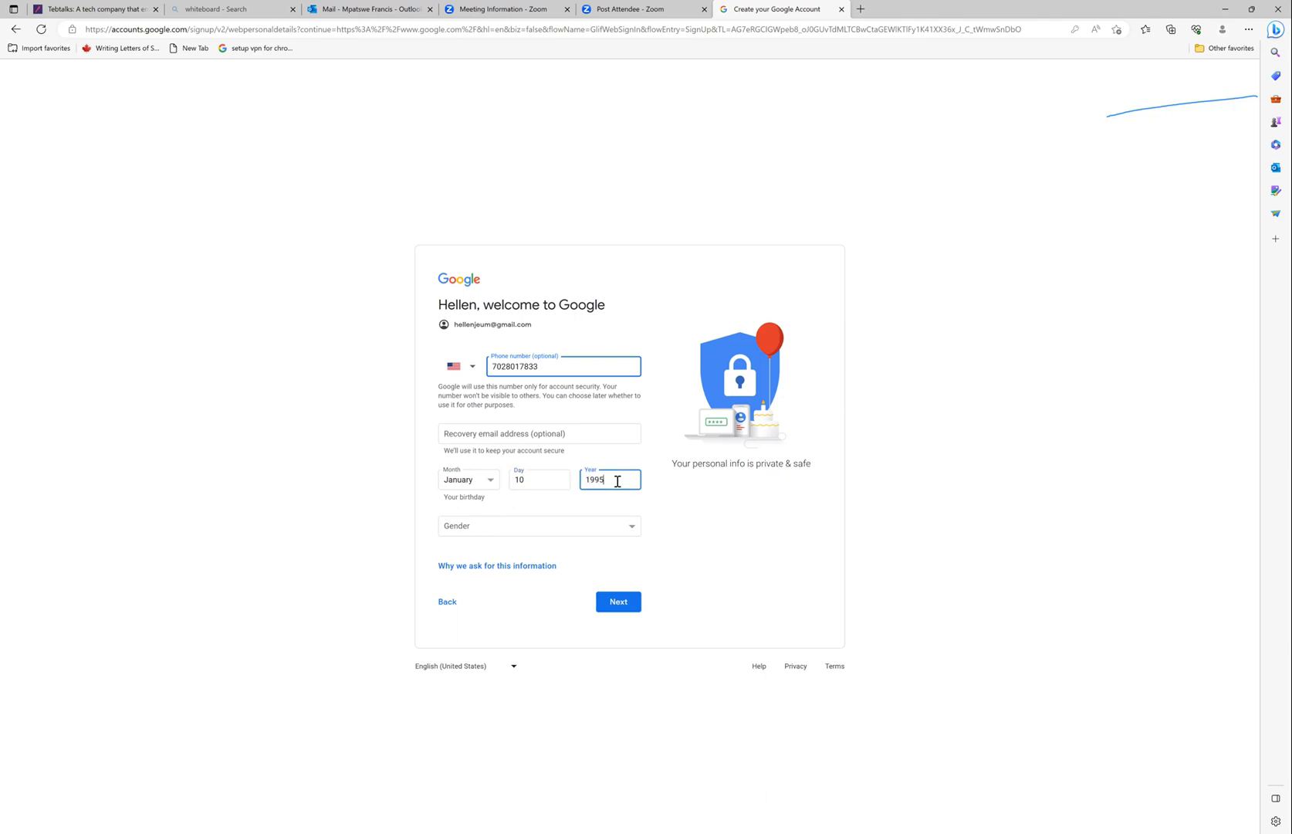
pyautogui.click(479, 528)
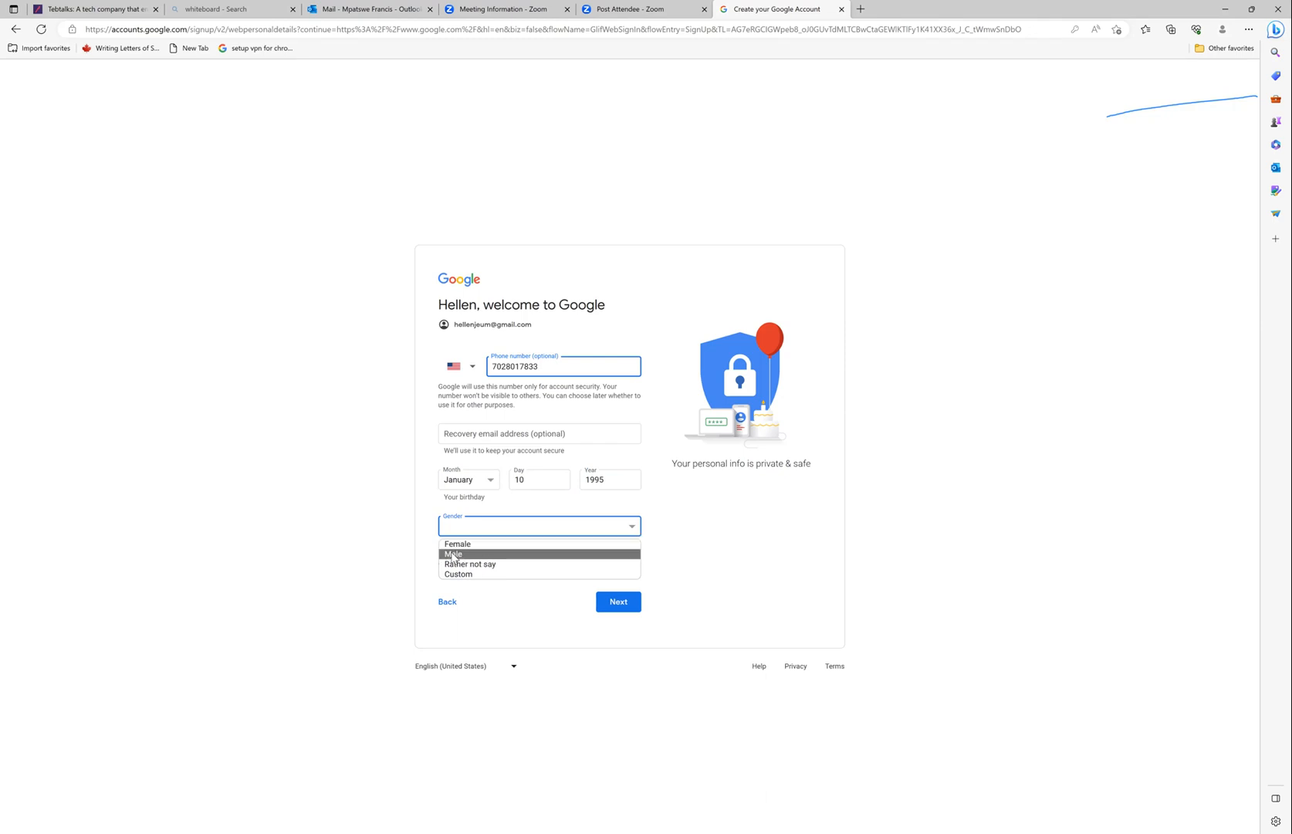
pyautogui.click(459, 548)
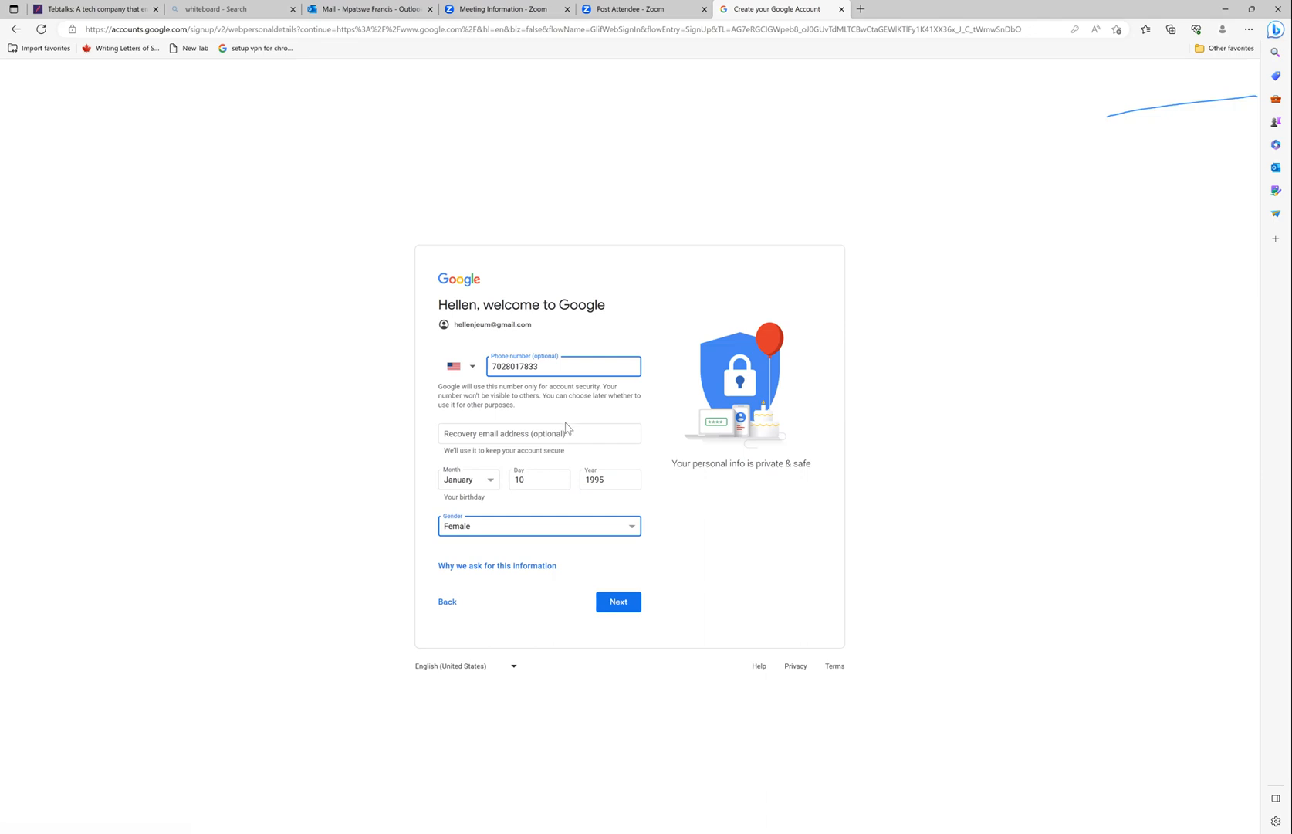
pyautogui.click(619, 602)
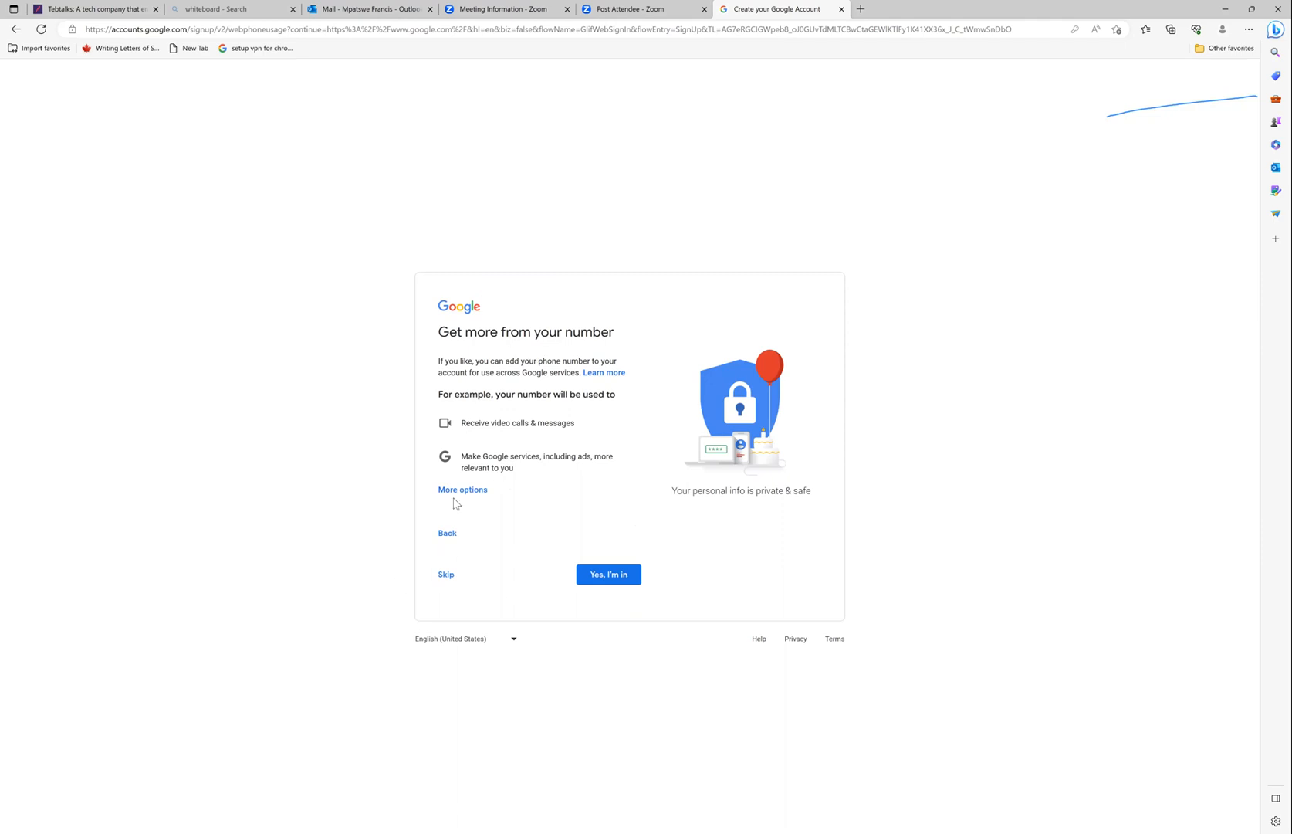
# - Skip the offer to use the phone number across Google services
pyautogui.click(446, 573)
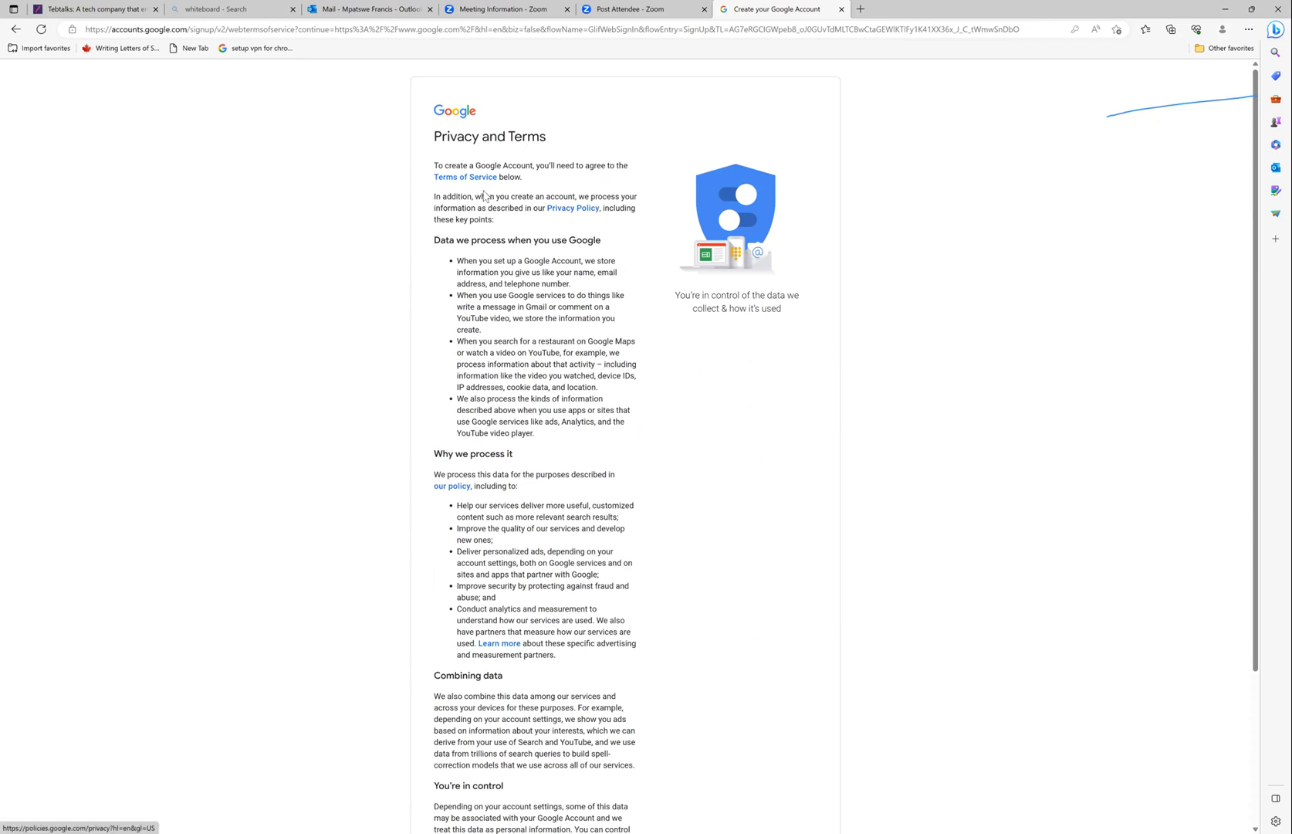
pyautogui.scroll(-3, 497, 234)
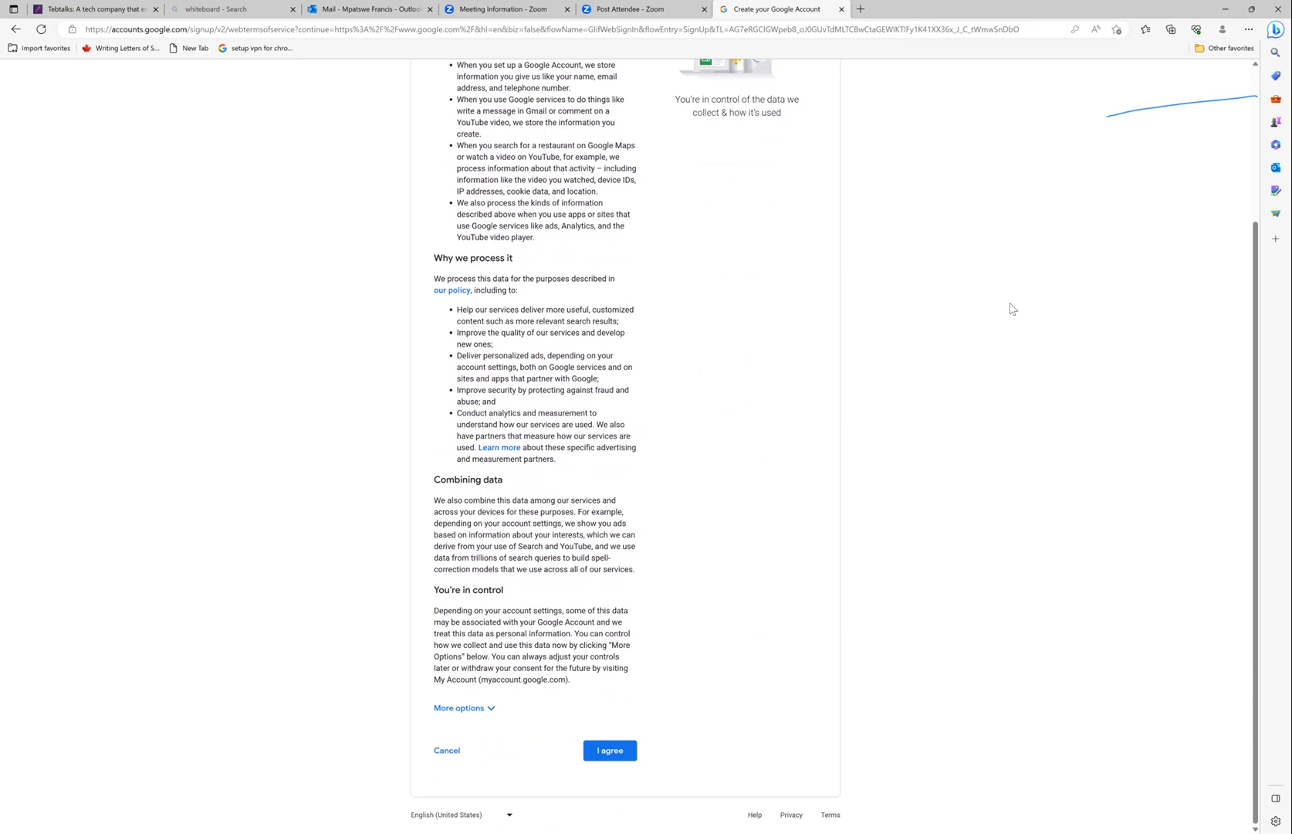
pyautogui.scroll(3, 1012, 309)
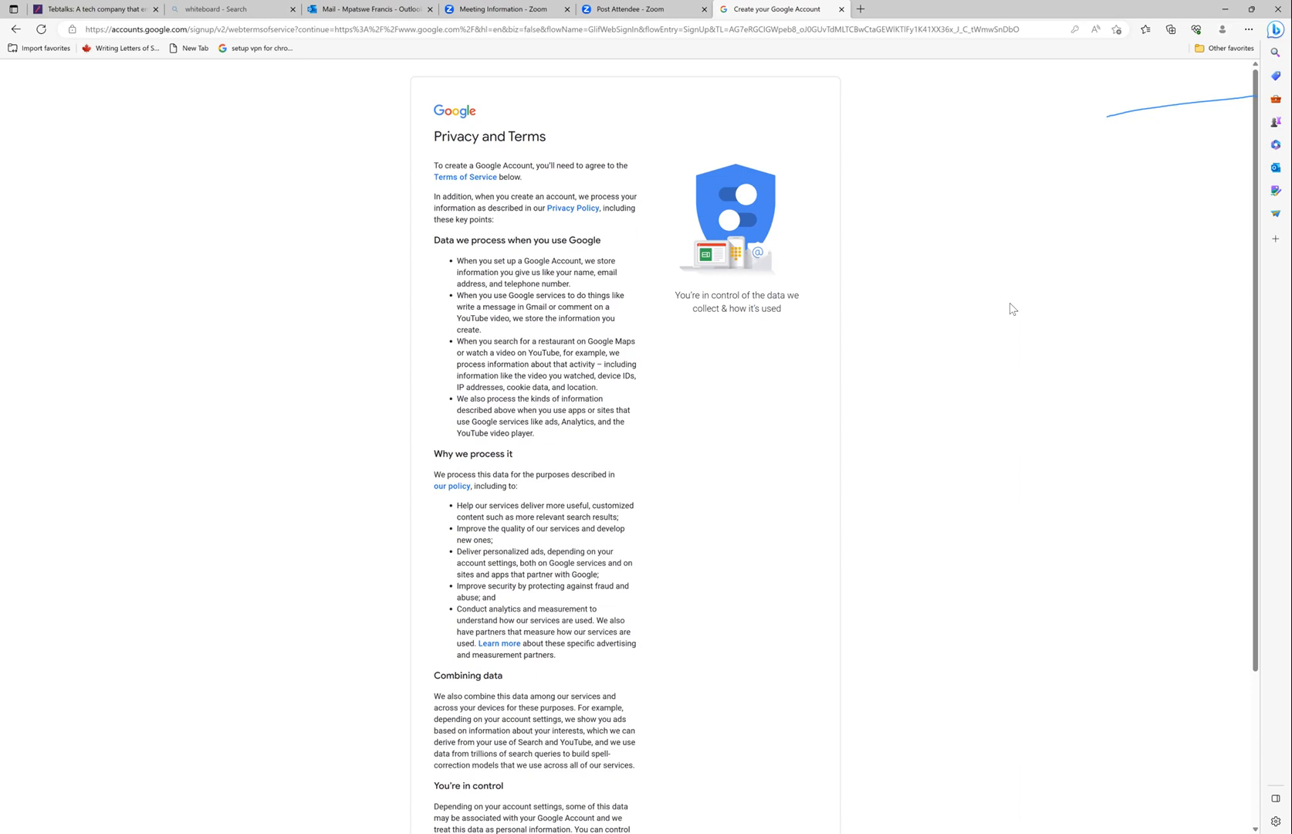
pyautogui.scroll(-3, 1012, 308)
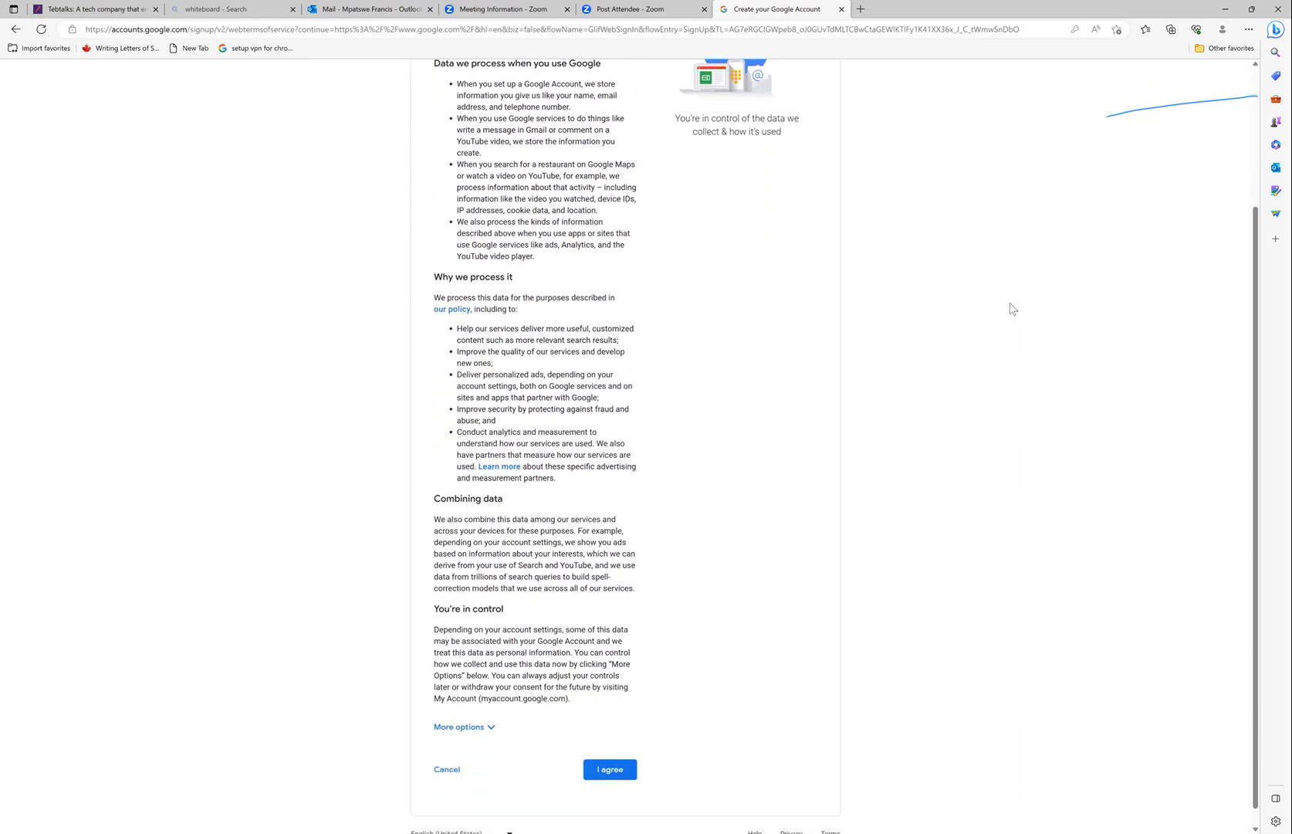
pyautogui.scroll(-1, 1013, 309)
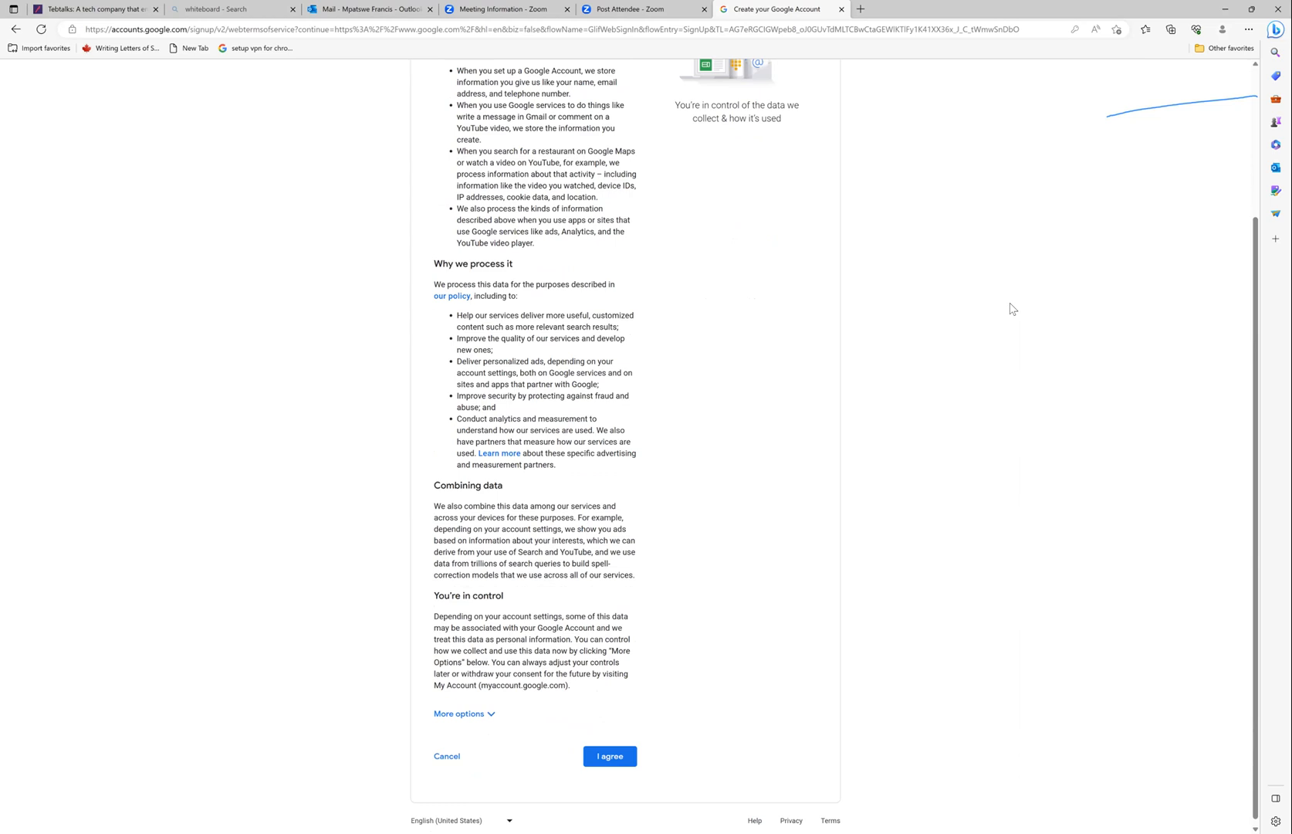
pyautogui.click(465, 713)
pyautogui.scroll(-3, 1012, 306)
pyautogui.scroll(-1, 1011, 305)
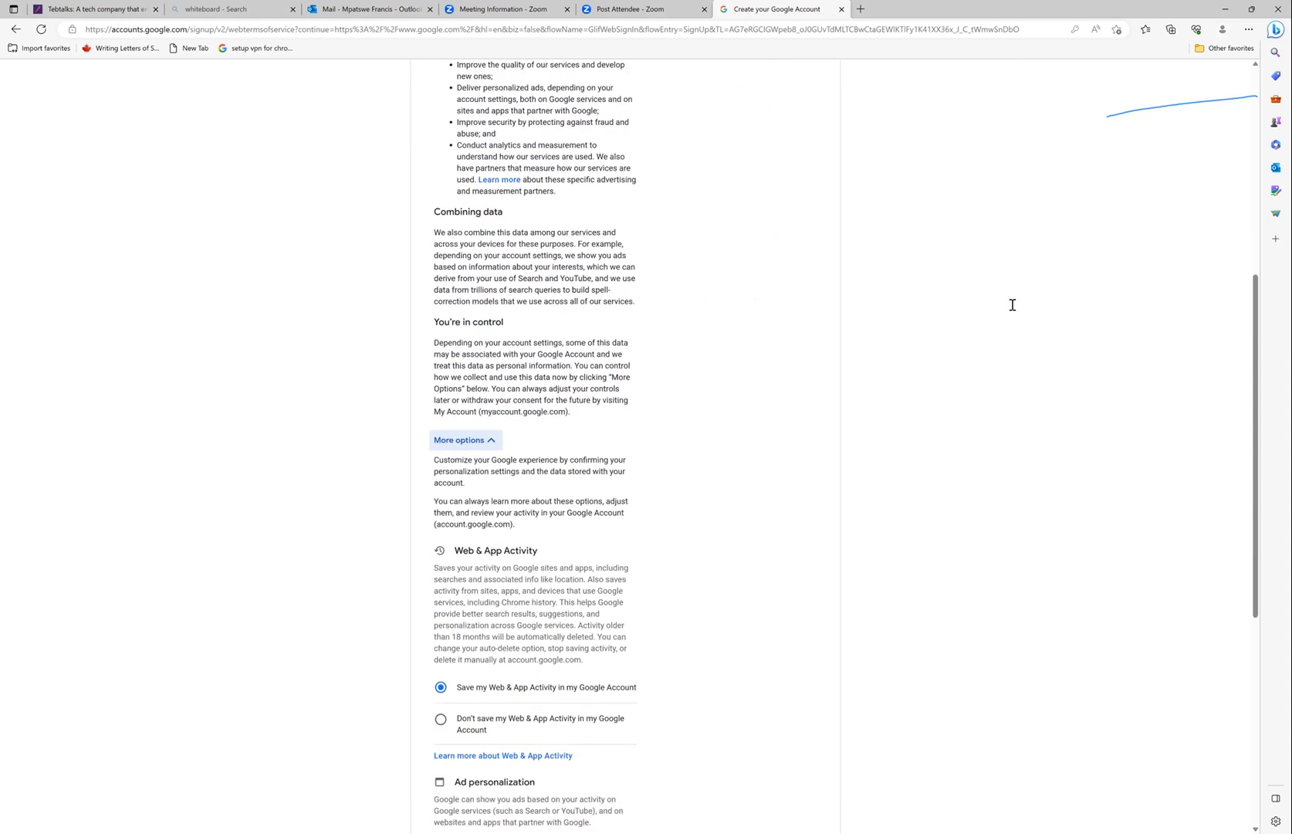
pyautogui.scroll(-2, 1012, 308)
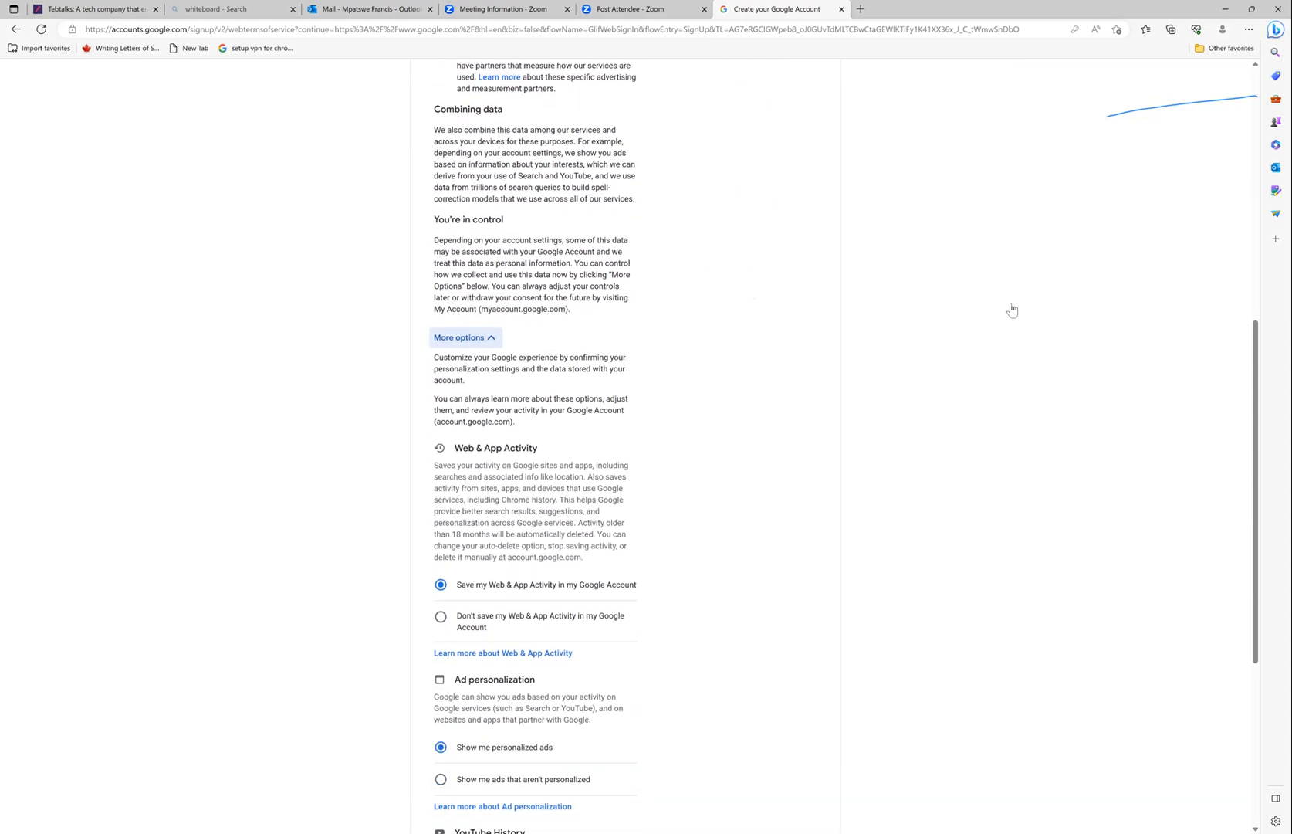
pyautogui.scroll(-2, 1012, 308)
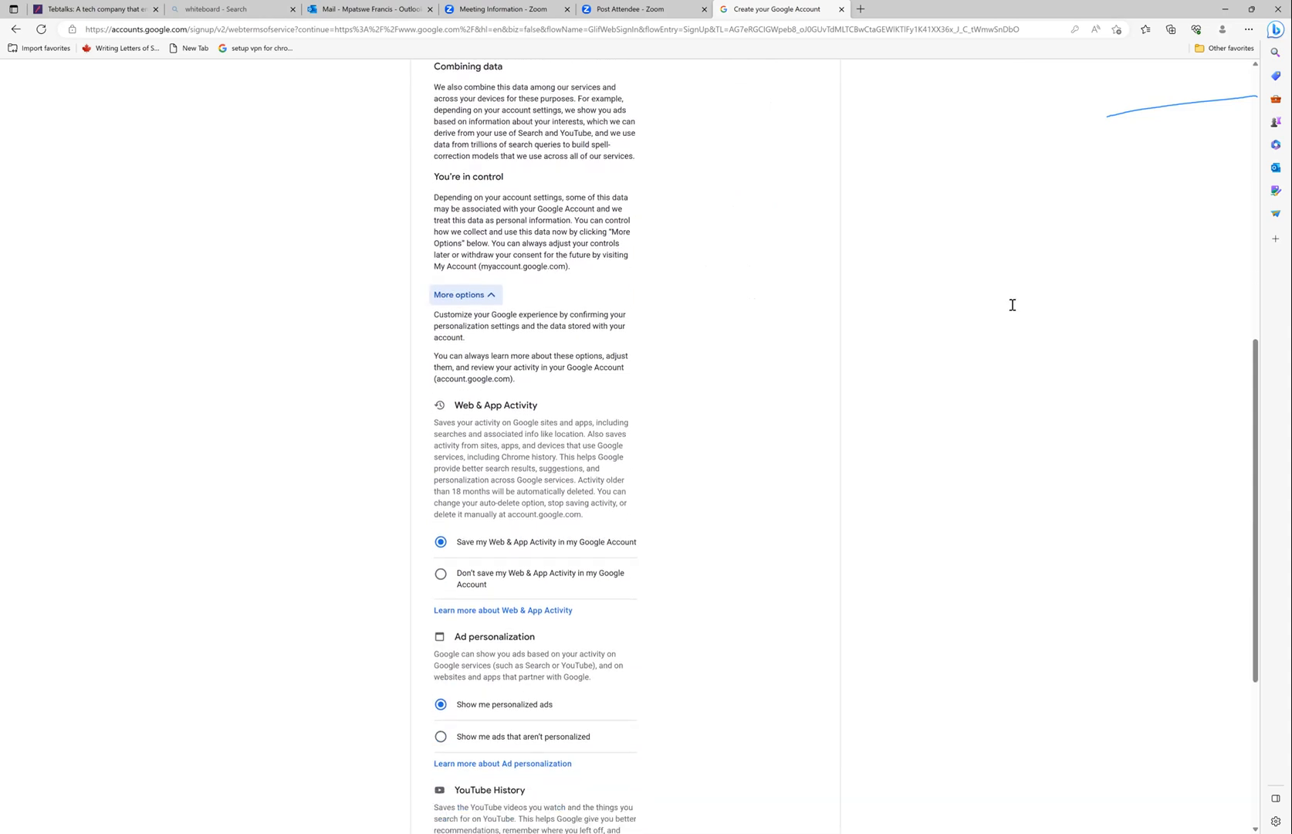
pyautogui.scroll(-1, 1011, 305)
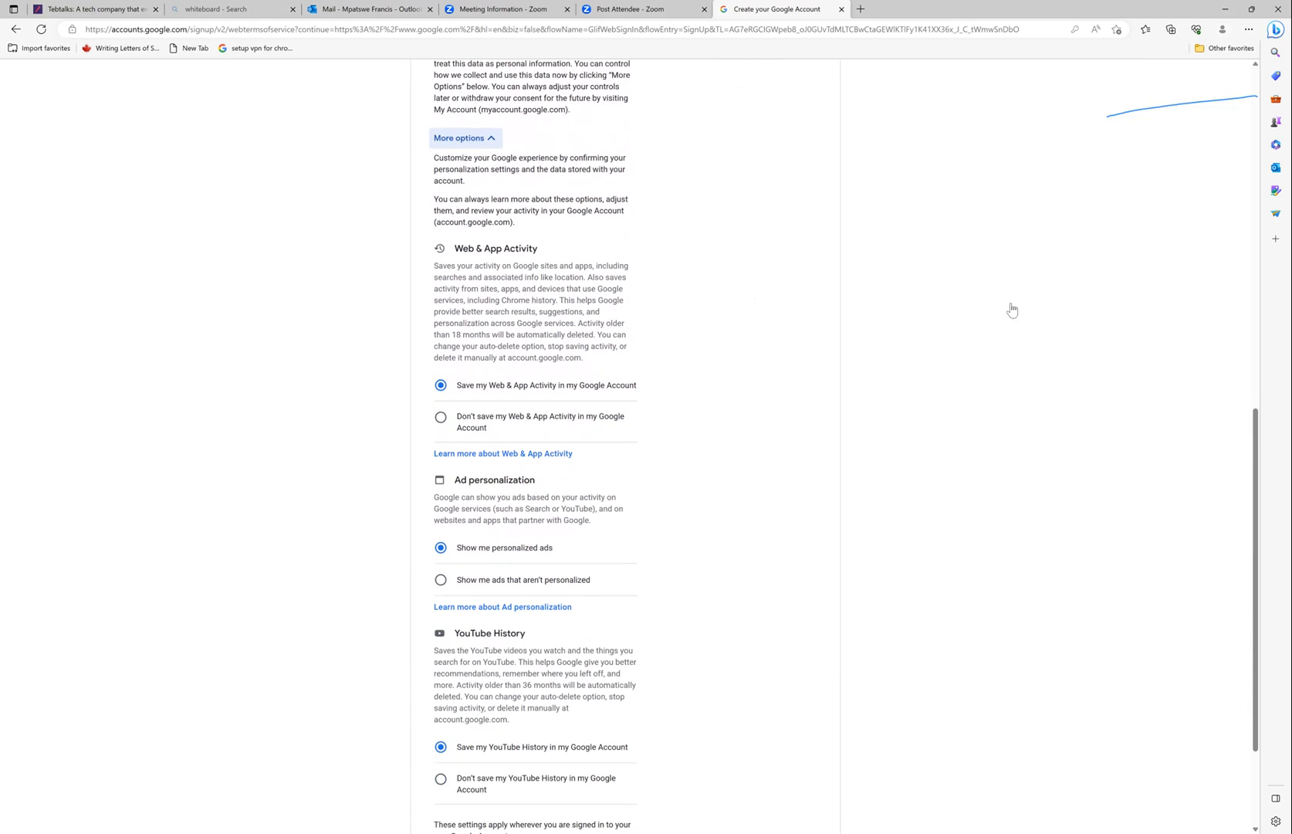
pyautogui.scroll(-2, 1011, 305)
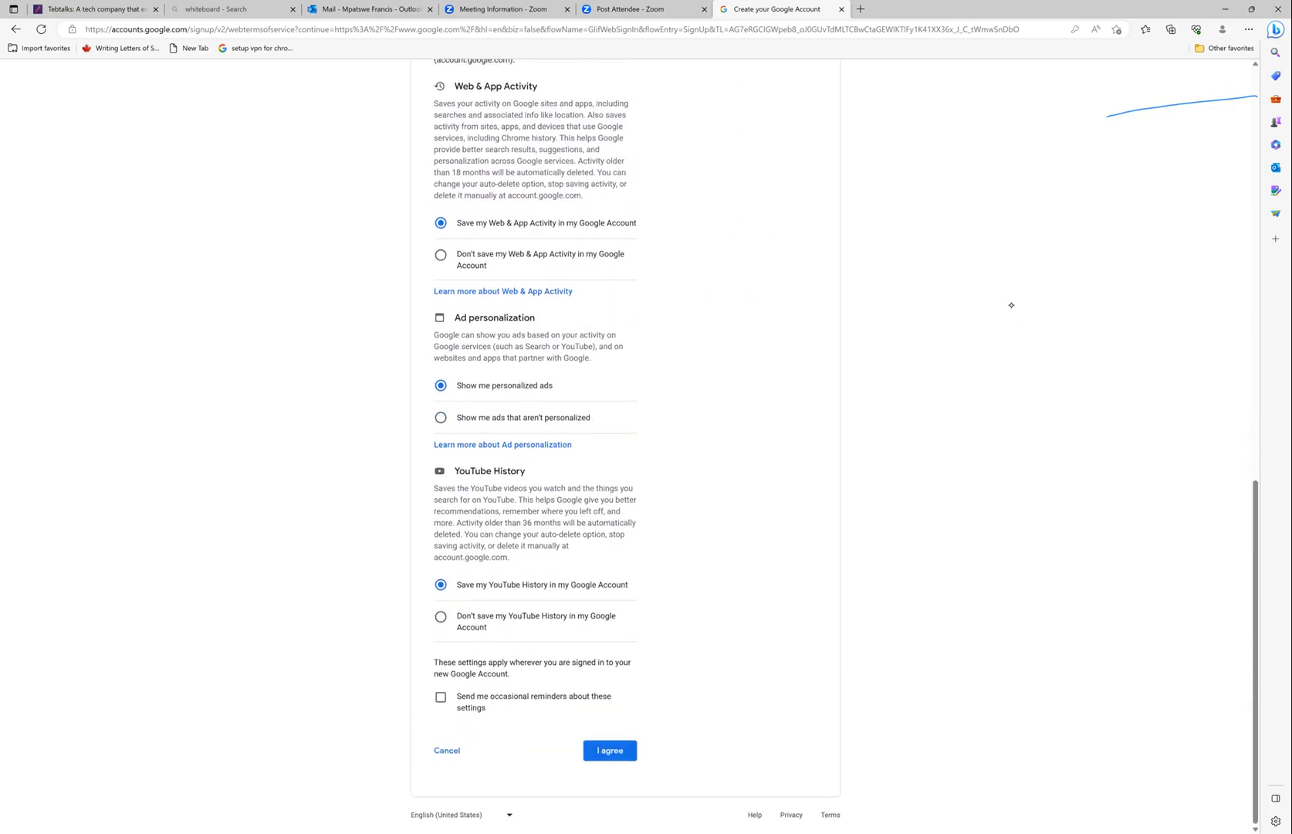
pyautogui.click(441, 697)
pyautogui.scroll(3, 1011, 305)
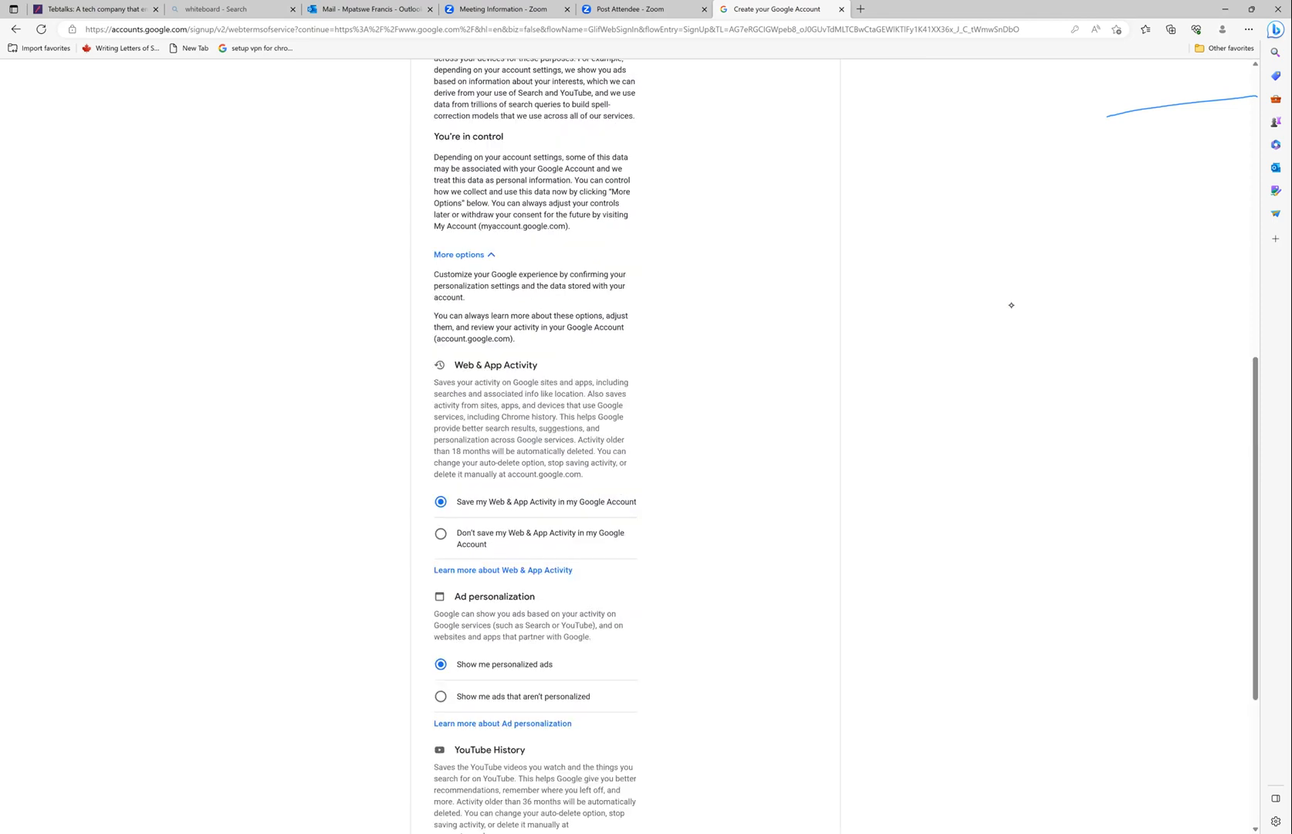
pyautogui.scroll(5, 1011, 305)
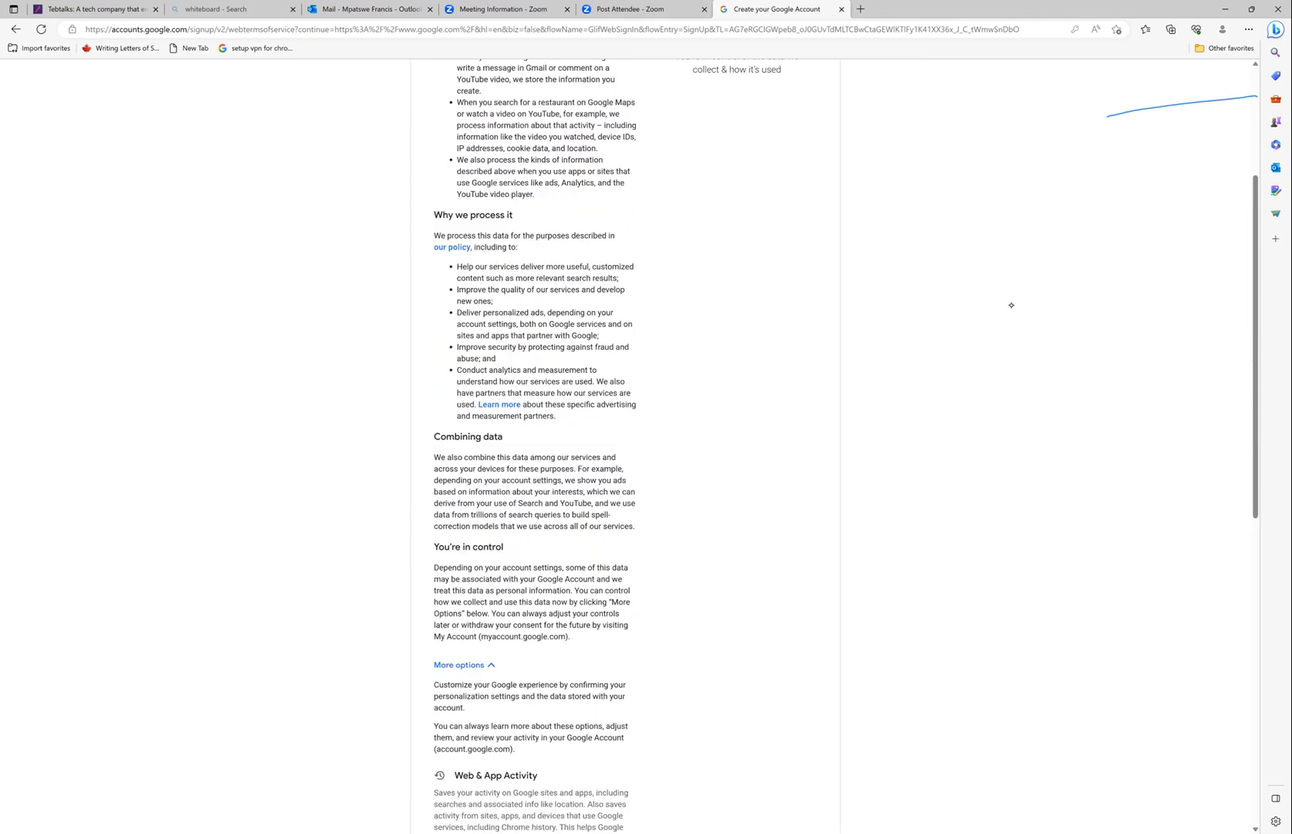
pyautogui.scroll(1, 1011, 305)
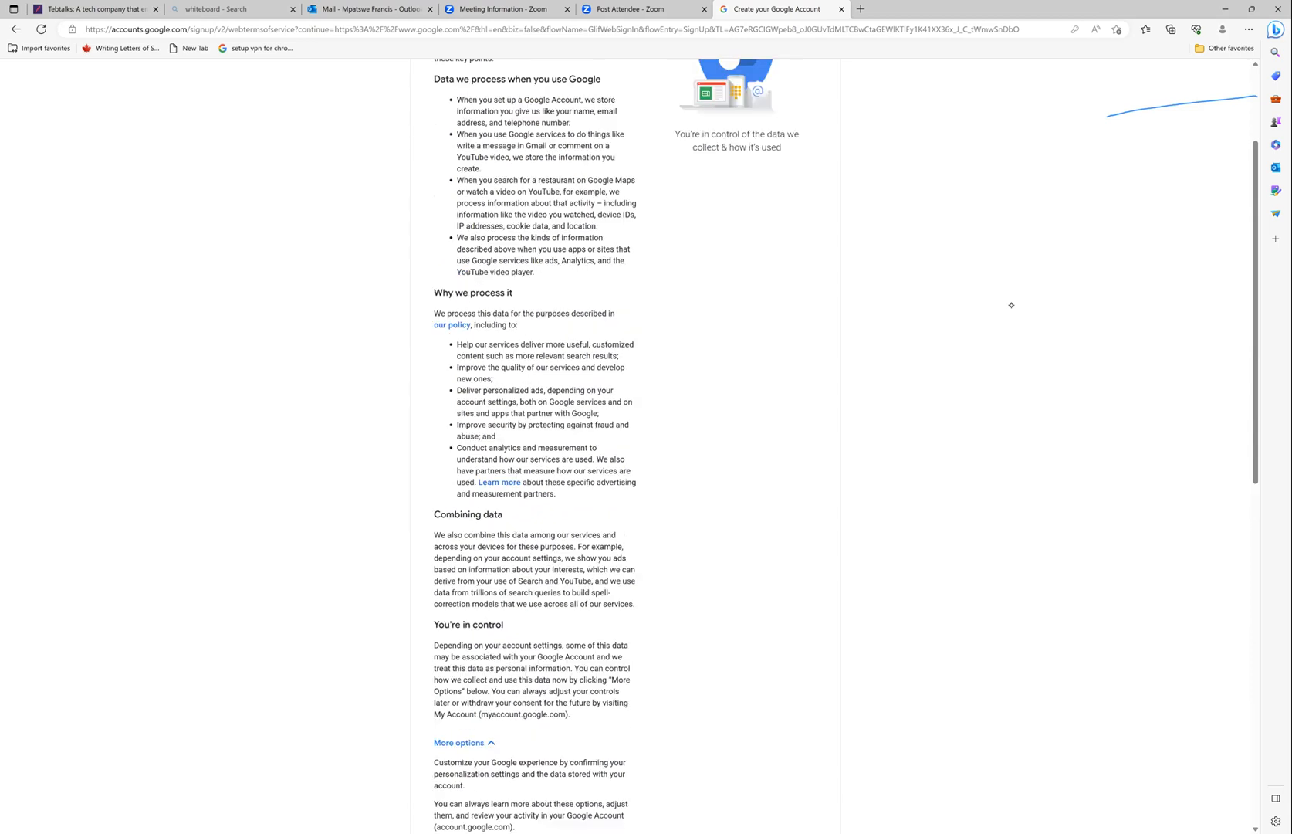
pyautogui.scroll(-2, 1011, 305)
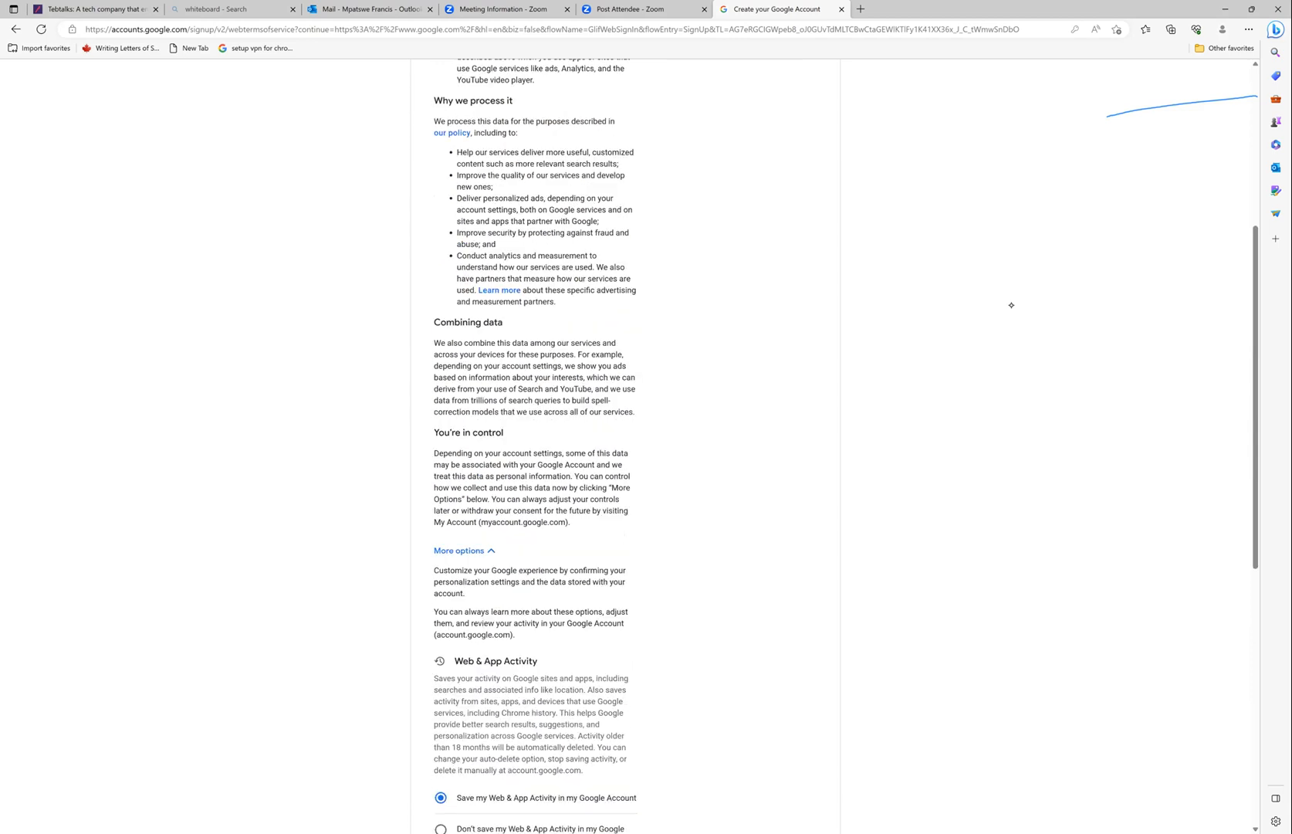
pyautogui.scroll(-7, 1011, 305)
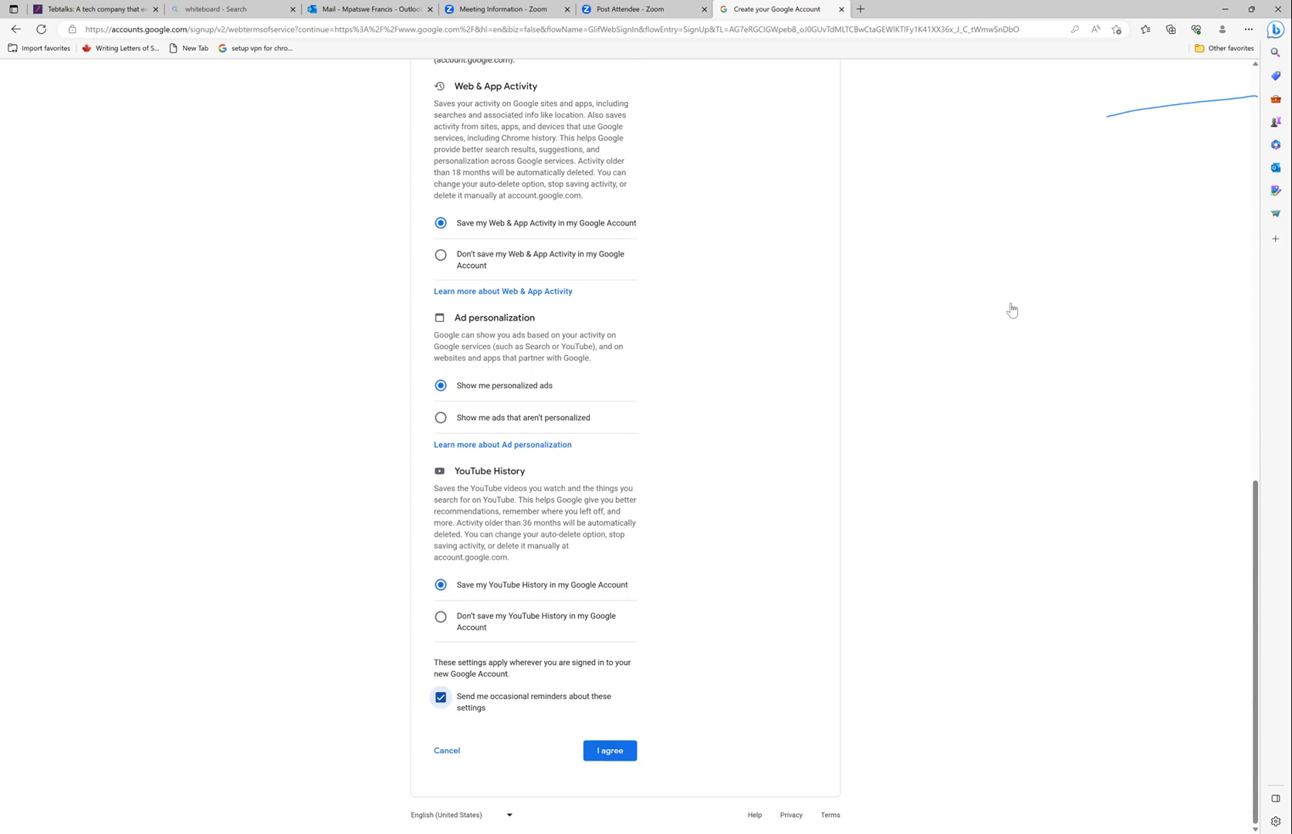
# - Agree to Google's terms to finish the account, then view the signed-in account from the avatar
pyautogui.click(610, 750)
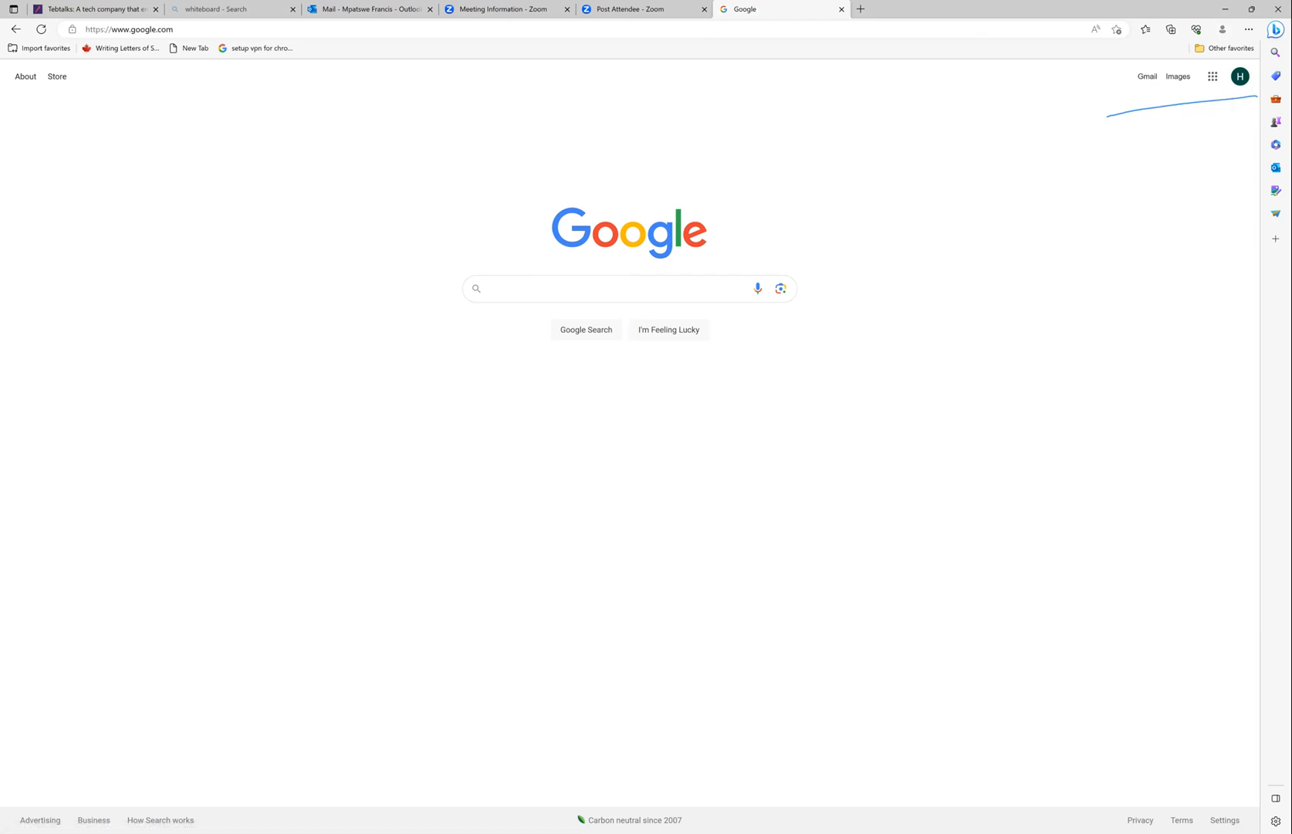
pyautogui.click(1239, 76)
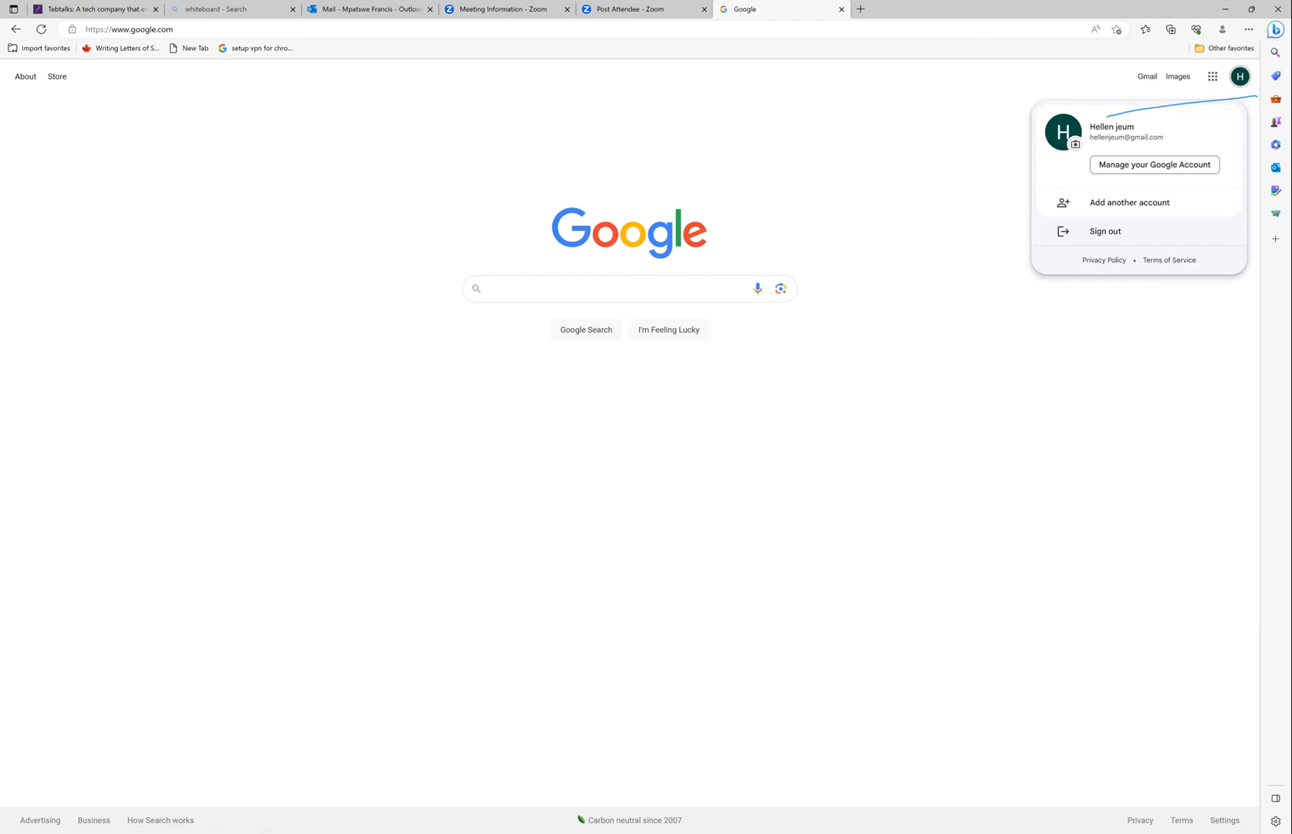
# - Launch Gmail for the new account from the Google apps grid
pyautogui.click(1212, 75)
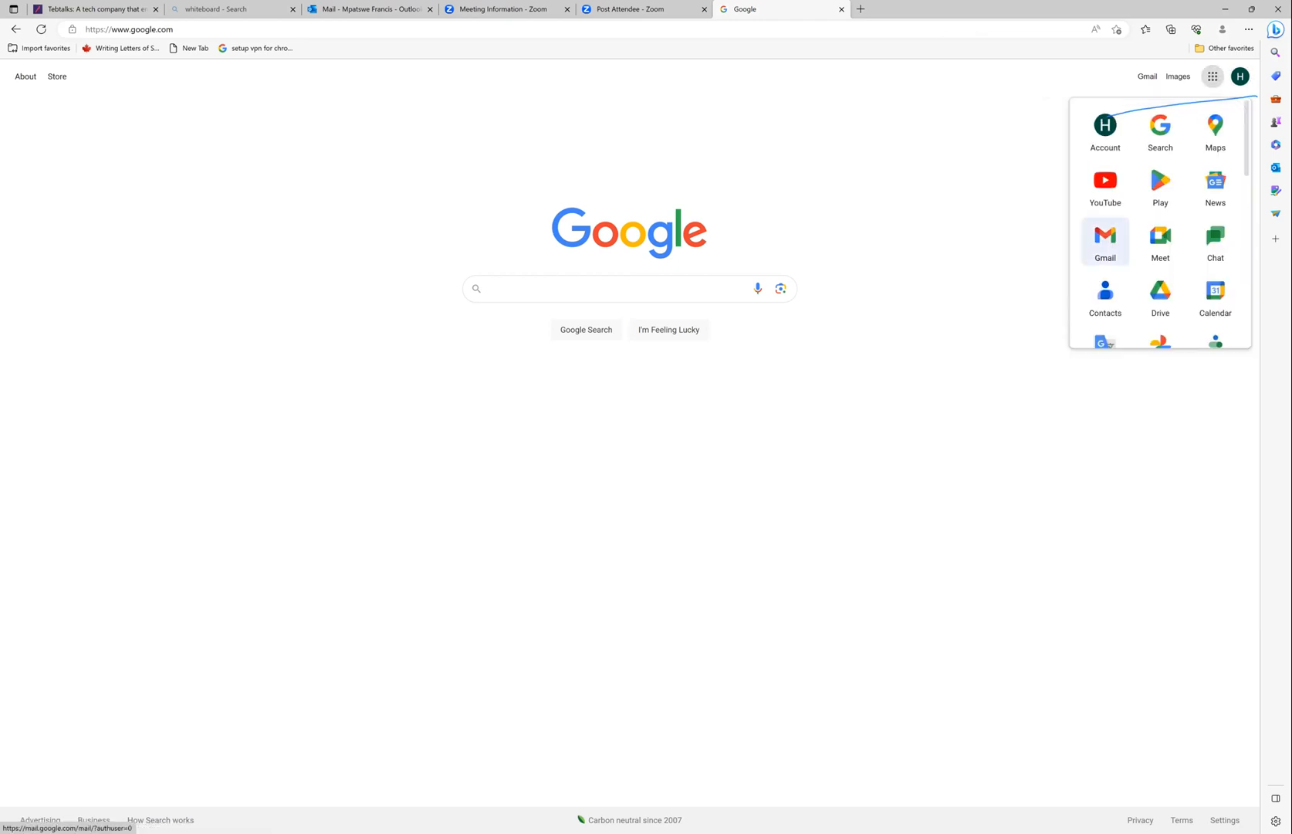
pyautogui.click(1105, 239)
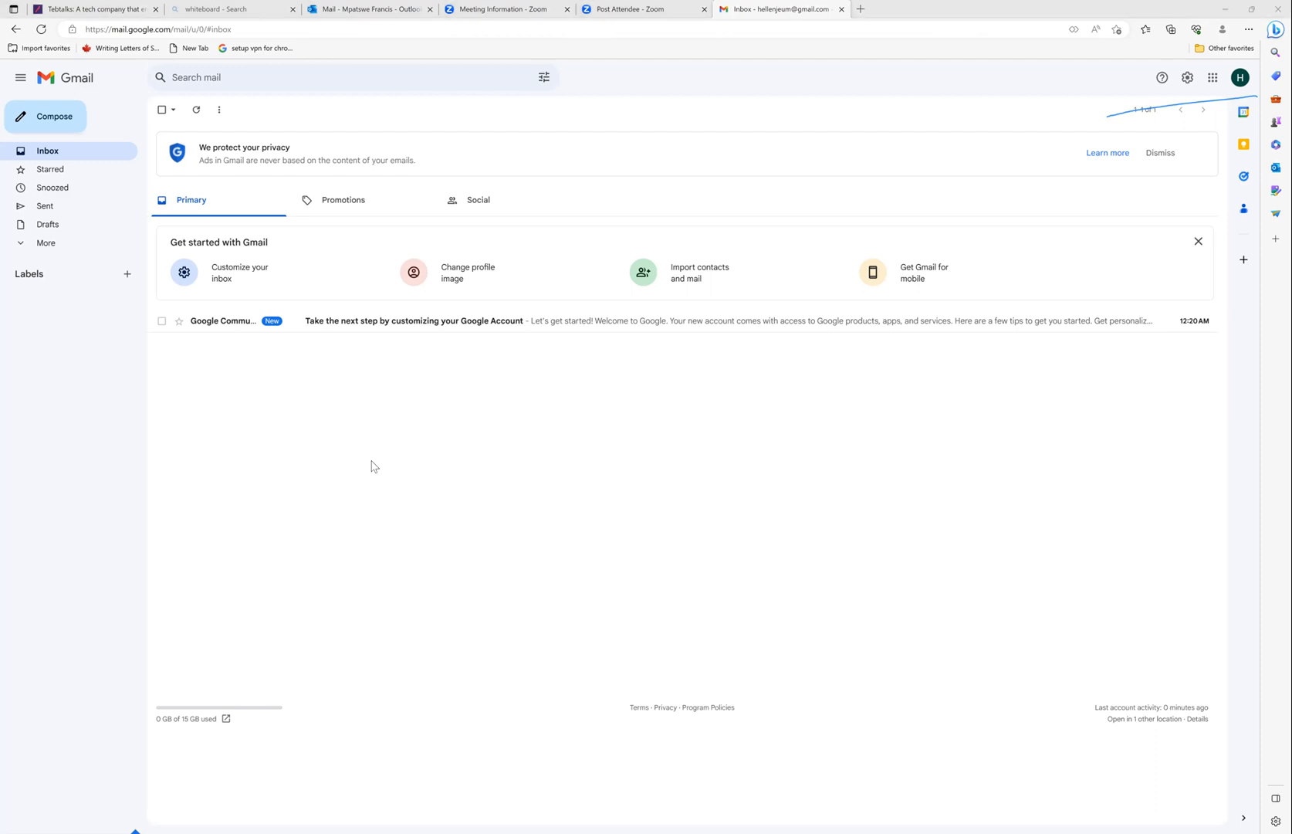
# - Show the empty Sent folder and circle the sidebar folder list with the pen
pyautogui.click(45, 206)
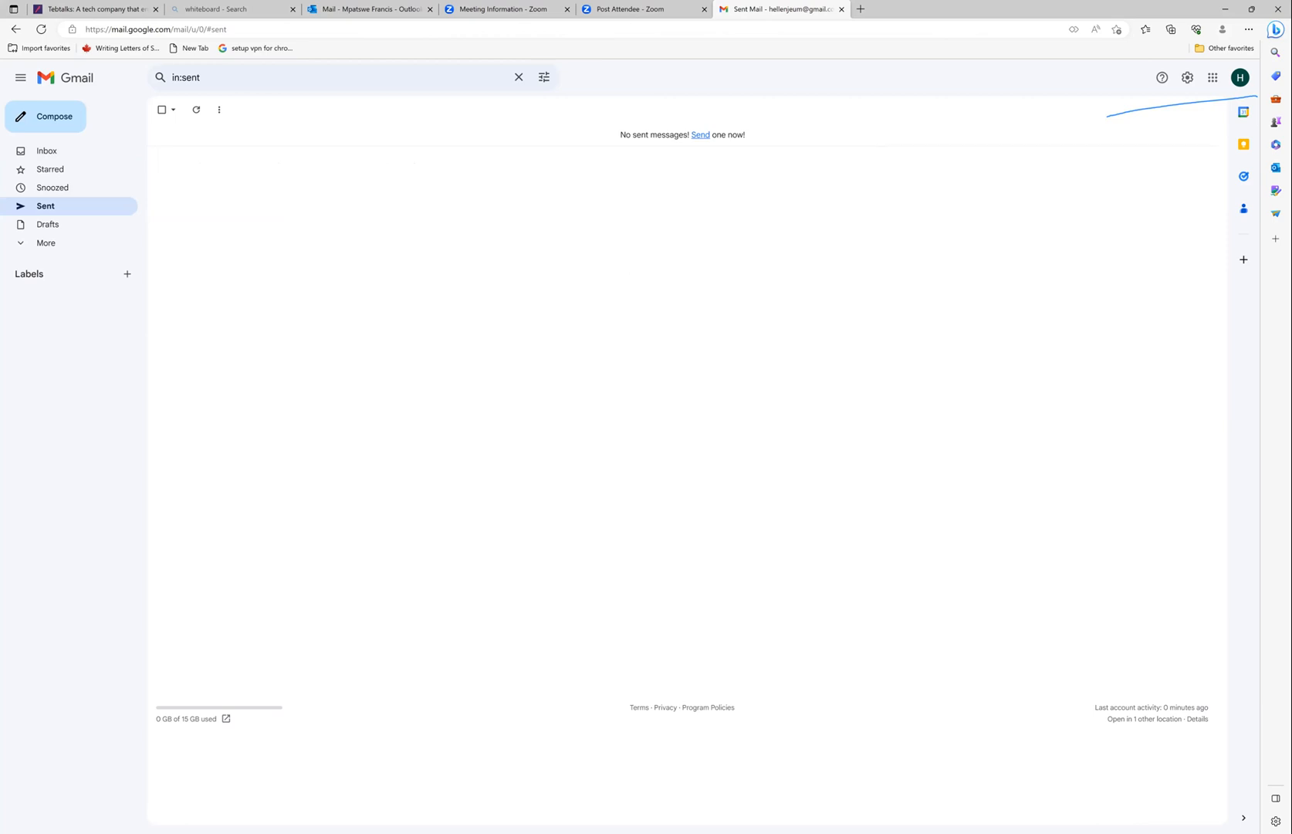
pyautogui.moveTo(17, 93)
pyautogui.mouseDown()
pyautogui.moveTo(3, 114)
pyautogui.moveTo(16, 266)
pyautogui.moveTo(115, 241)
pyautogui.moveTo(115, 121)
pyautogui.moveTo(9, 114)
pyautogui.mouseUp()
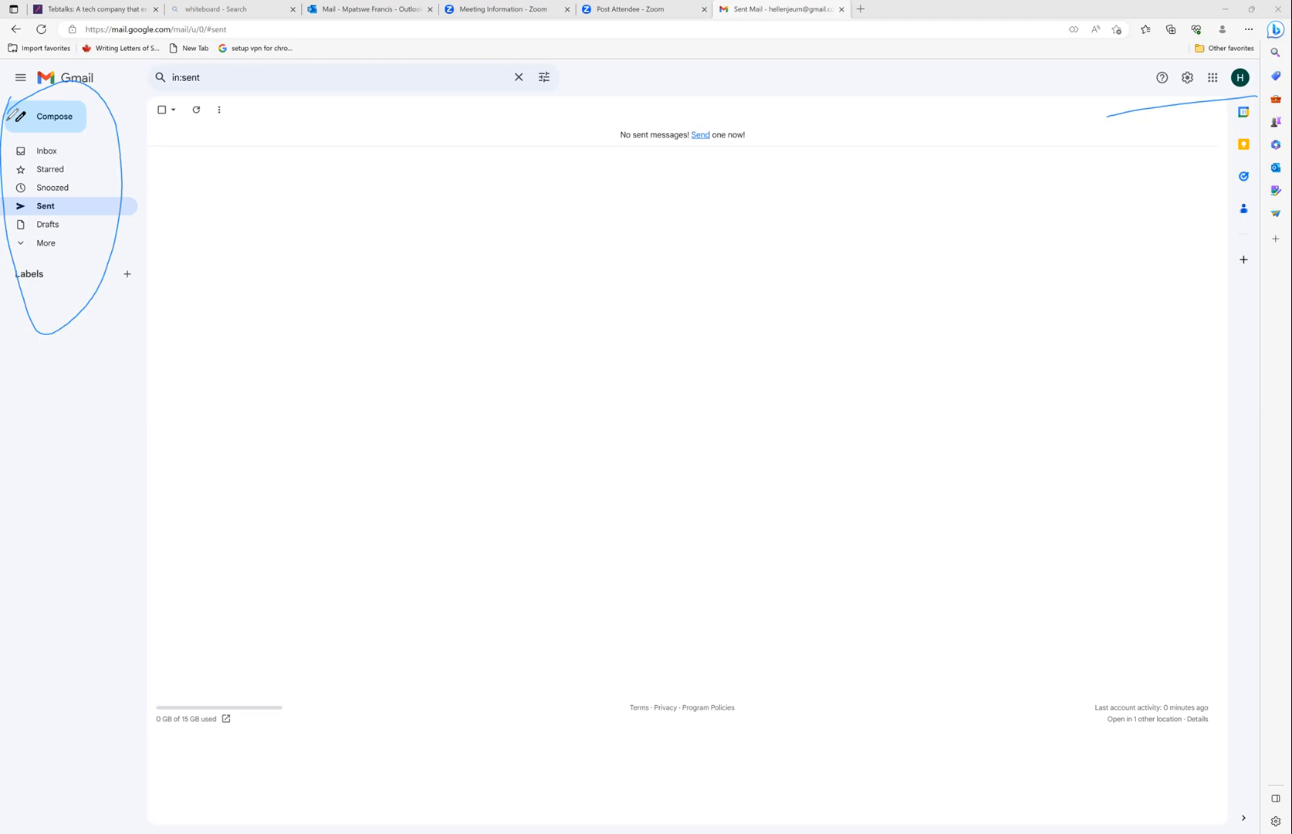
# - Expand the sidebar to all folders via More, then start a blank new message
pyautogui.click(46, 242)
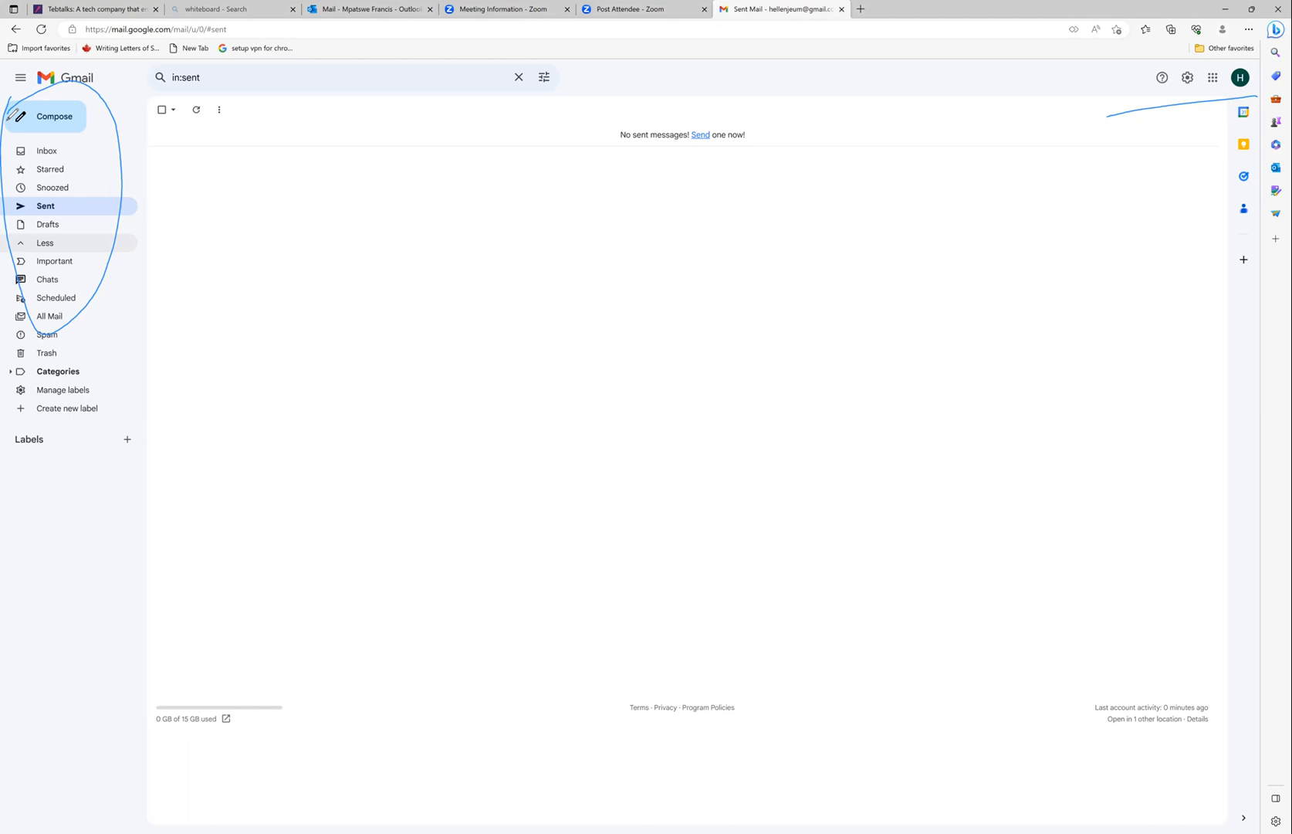
pyautogui.doubleClick(48, 117)
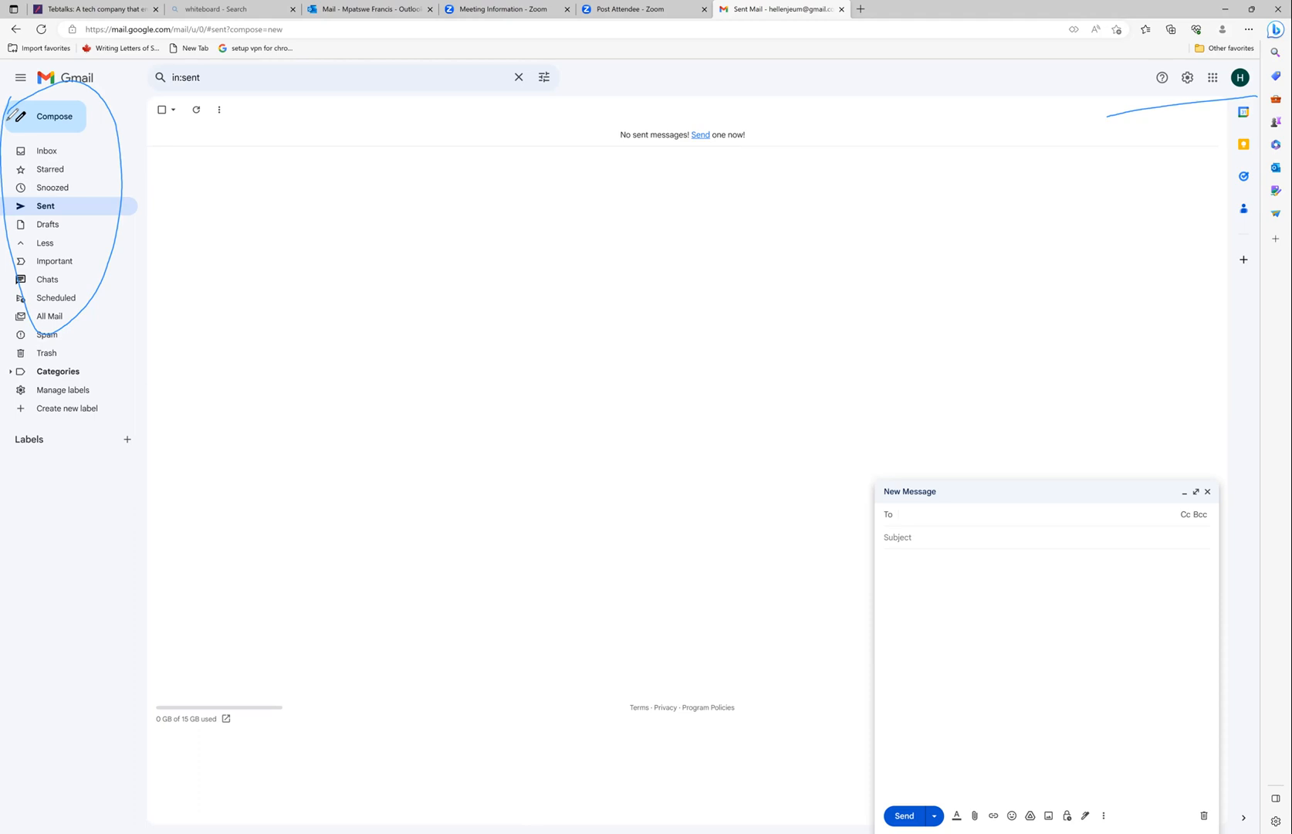
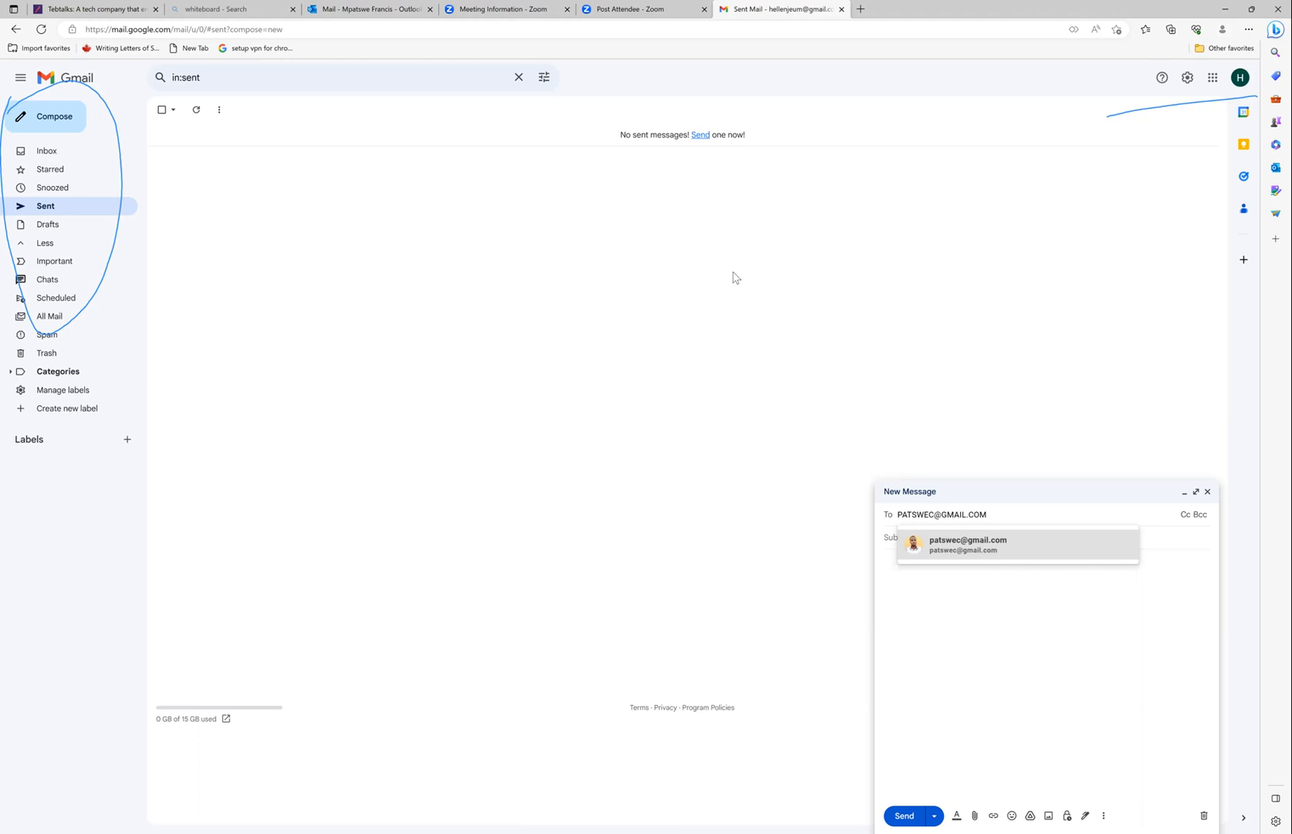
# - Address the draft to the recipient's e-mail, subject GREETINGS, add sample body text, show formatting options
pyautogui.press('Return')
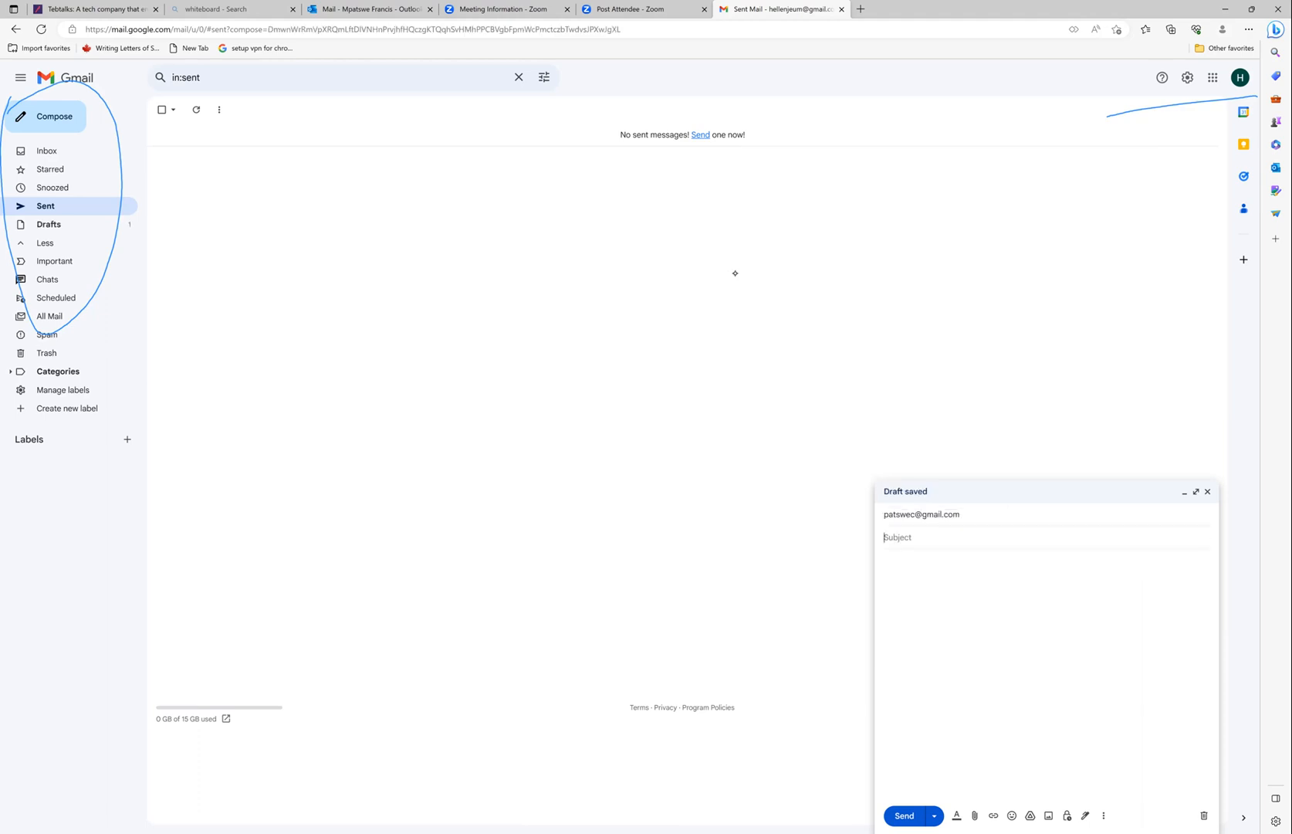
pyautogui.write('GREETINGS')
pyautogui.click(948, 585)
pyautogui.write('JKFDJG;OLNKSGBSJKLDFHF;LSNKJGFDSNG')
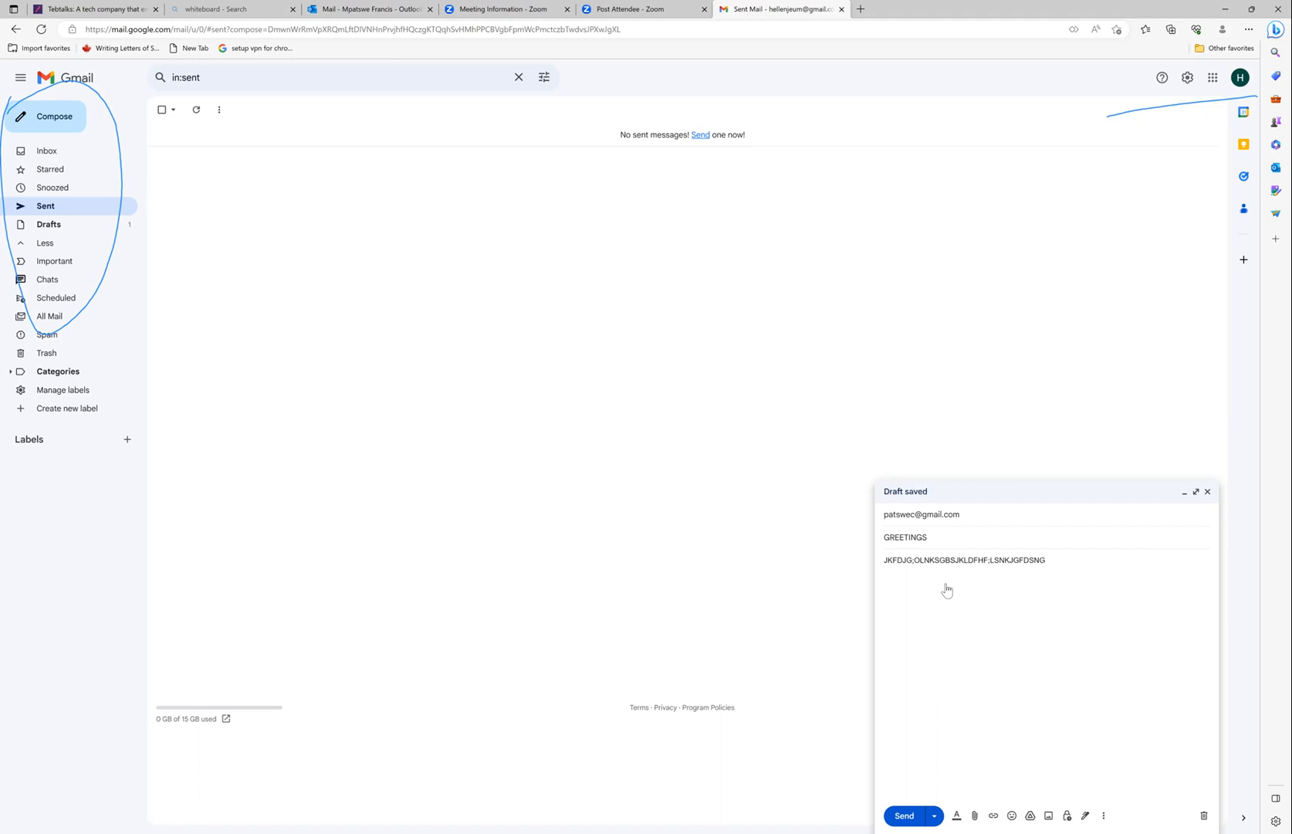
pyautogui.click(956, 815)
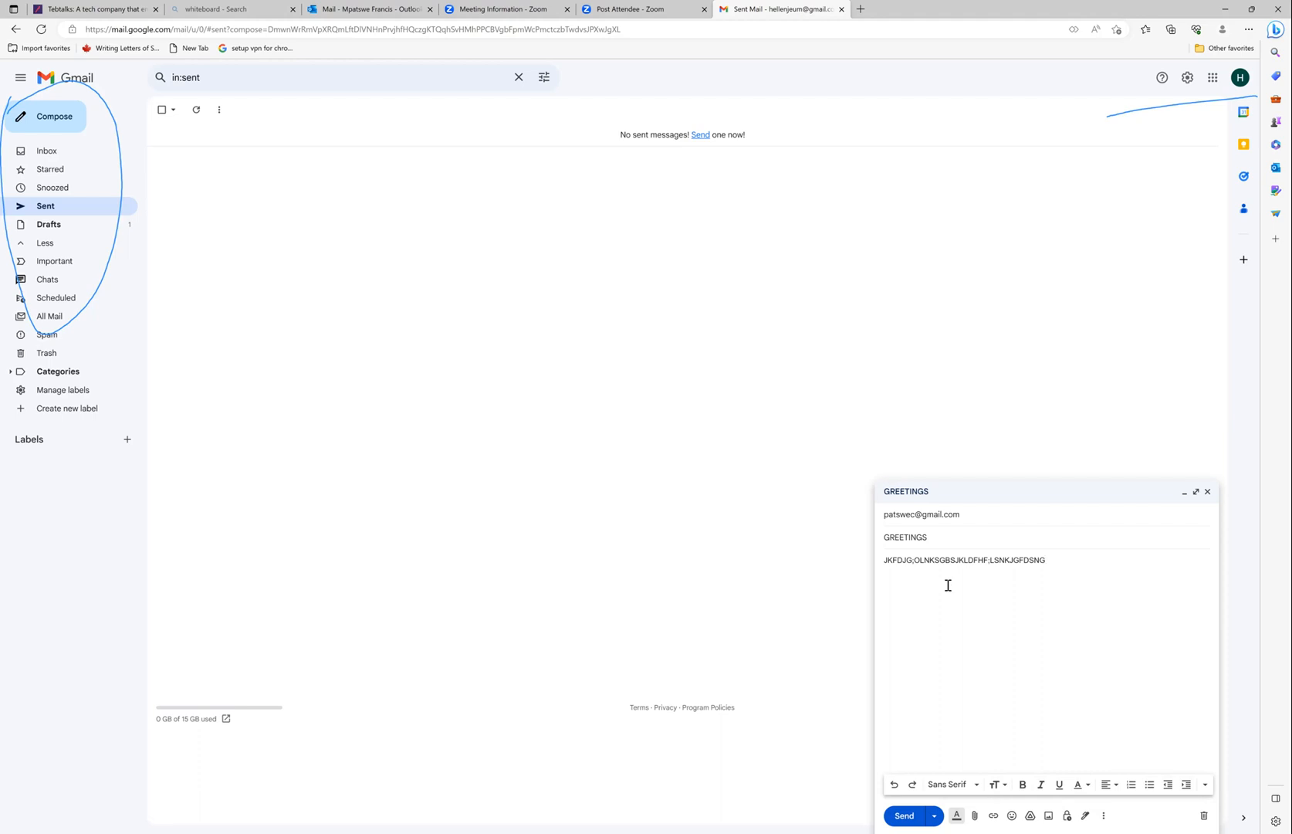
# - Continue the body with bold, then bold italic, then bold italic underlined text
pyautogui.click(1045, 561)
pyautogui.moveTo(1045, 574)
pyautogui.mouseDown()
pyautogui.moveTo(1013, 574)
pyautogui.moveTo(1045, 574)
pyautogui.mouseUp()
pyautogui.hotkey('ctrl', 'b')
pyautogui.write('HJJJDYJJGT')
pyautogui.hotkey('ctrl', 'i')
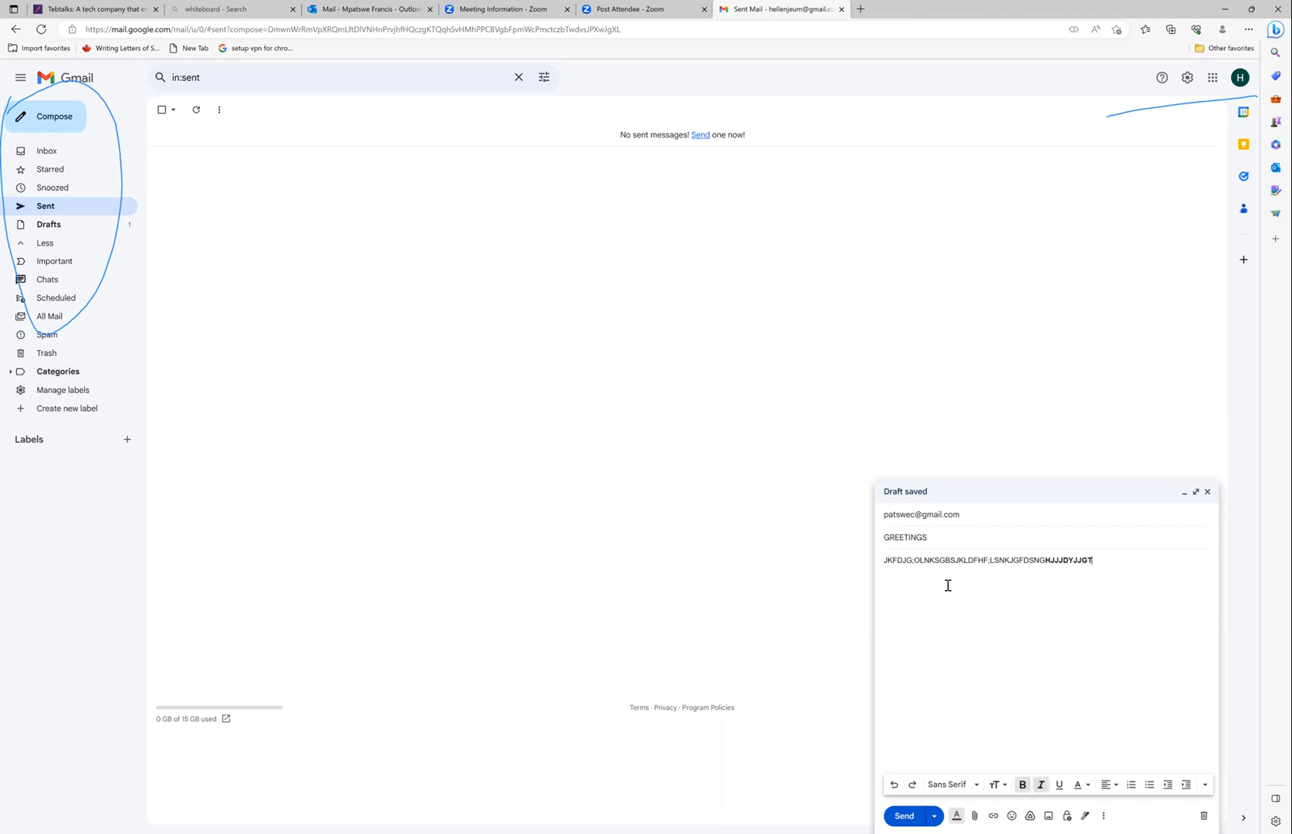
pyautogui.write('JHHGJGH')
pyautogui.hotkey('ctrl', 'u')
pyautogui.write('FJYFGJJ')
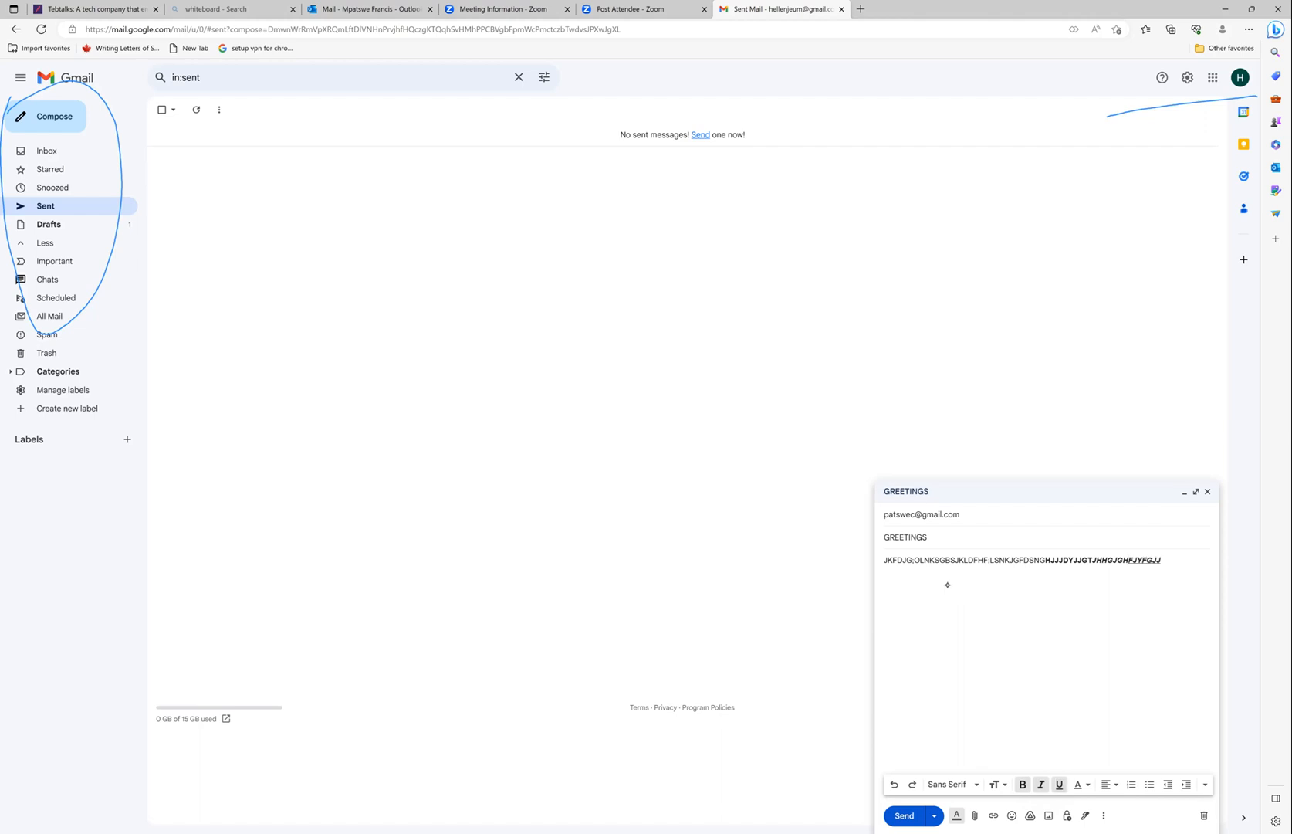
# - Type more text in a chosen colour, then finish with characters on a red background
pyautogui.click(1082, 784)
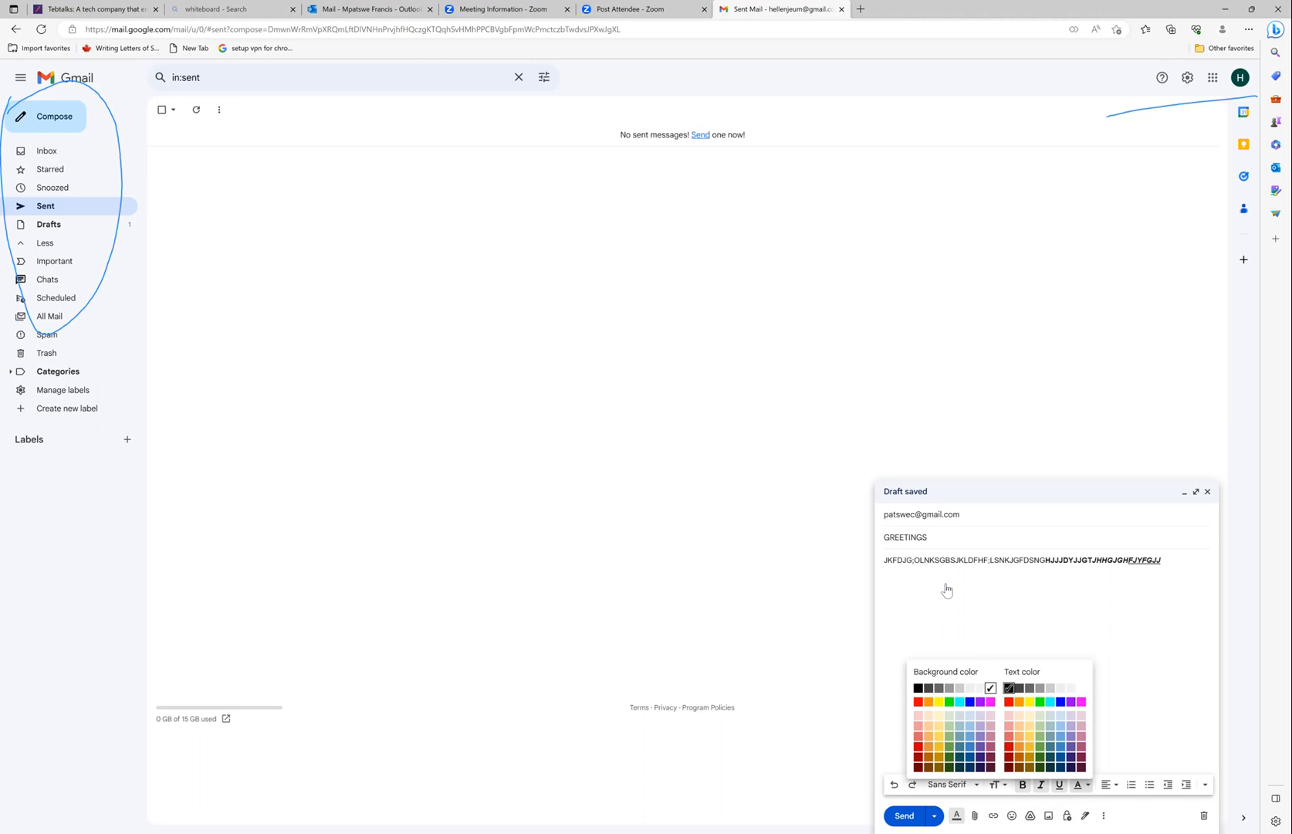
pyautogui.click(948, 584)
pyautogui.write('HGJGHG')
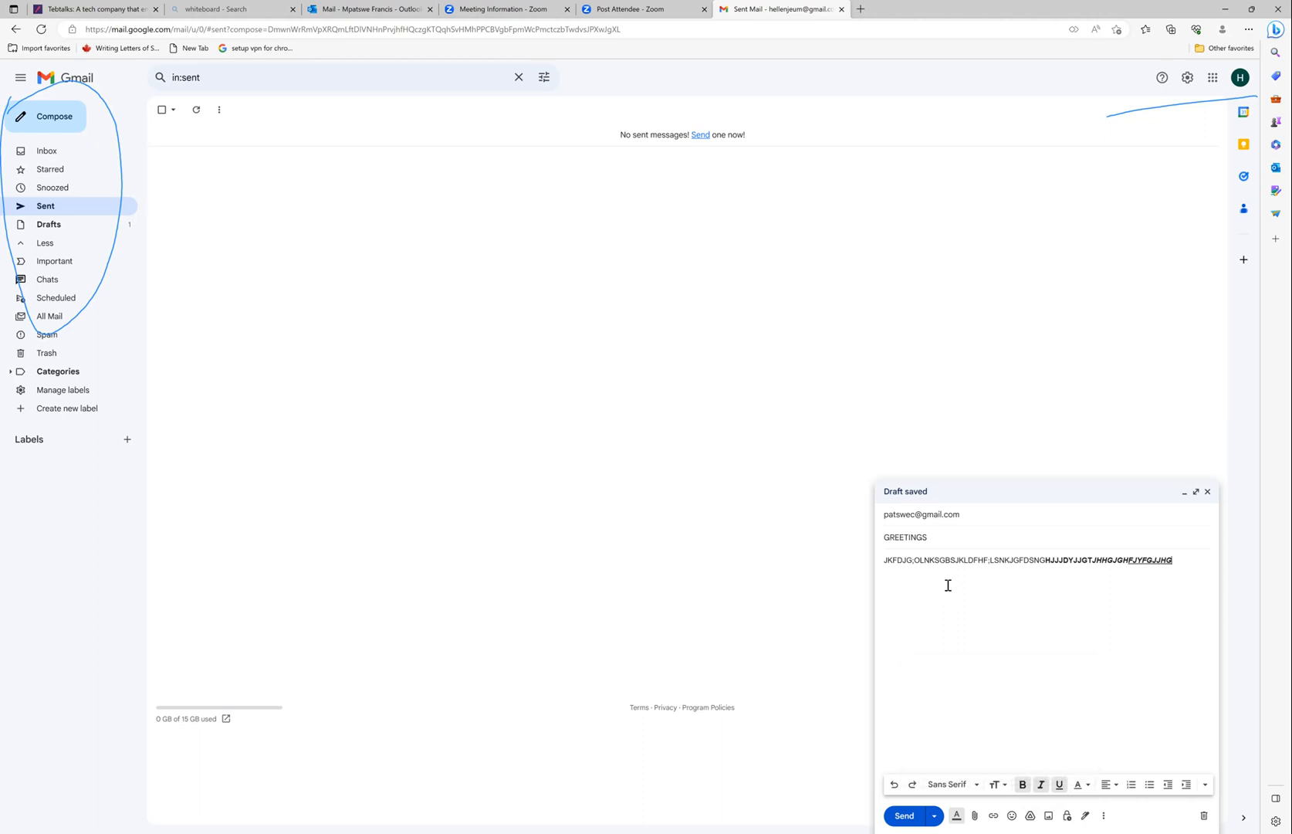
pyautogui.click(1081, 784)
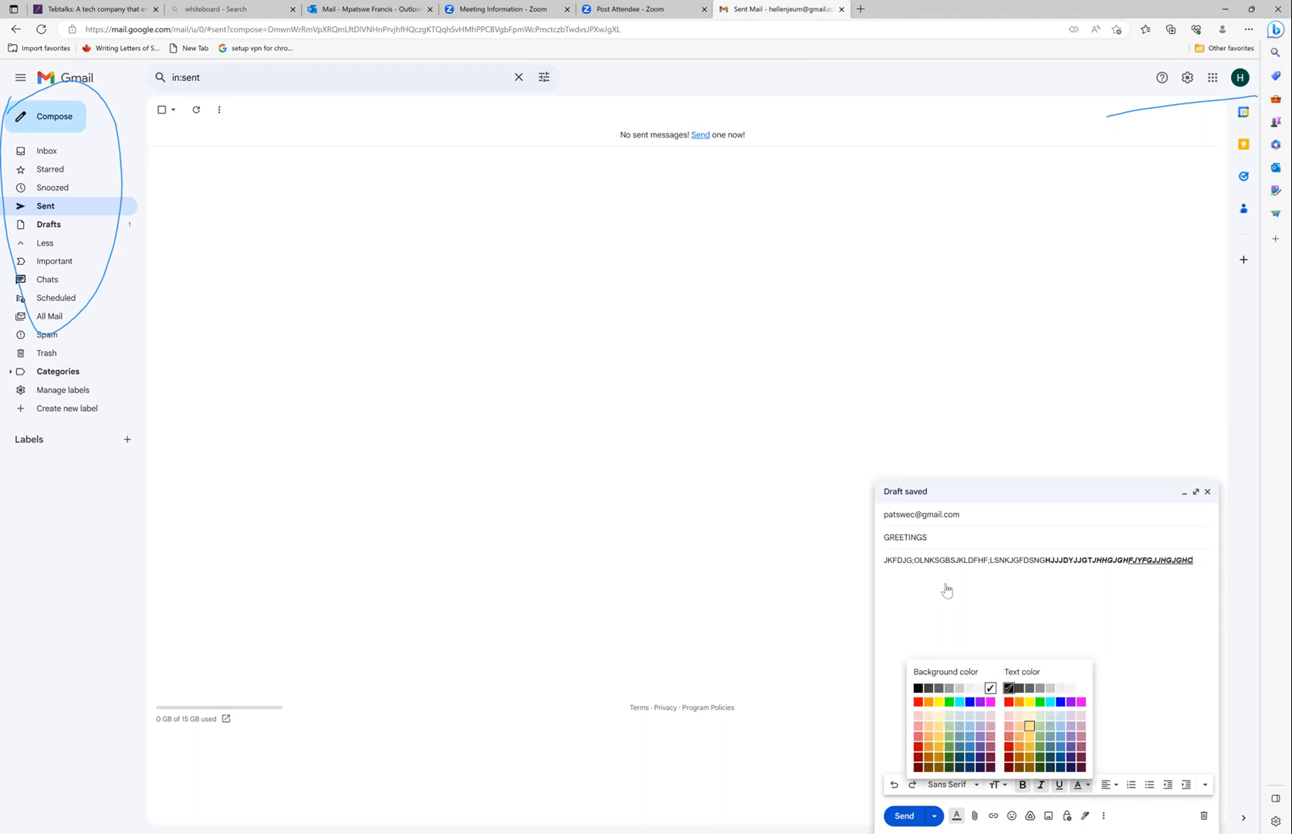
pyautogui.click(919, 702)
pyautogui.write('HGJGH')
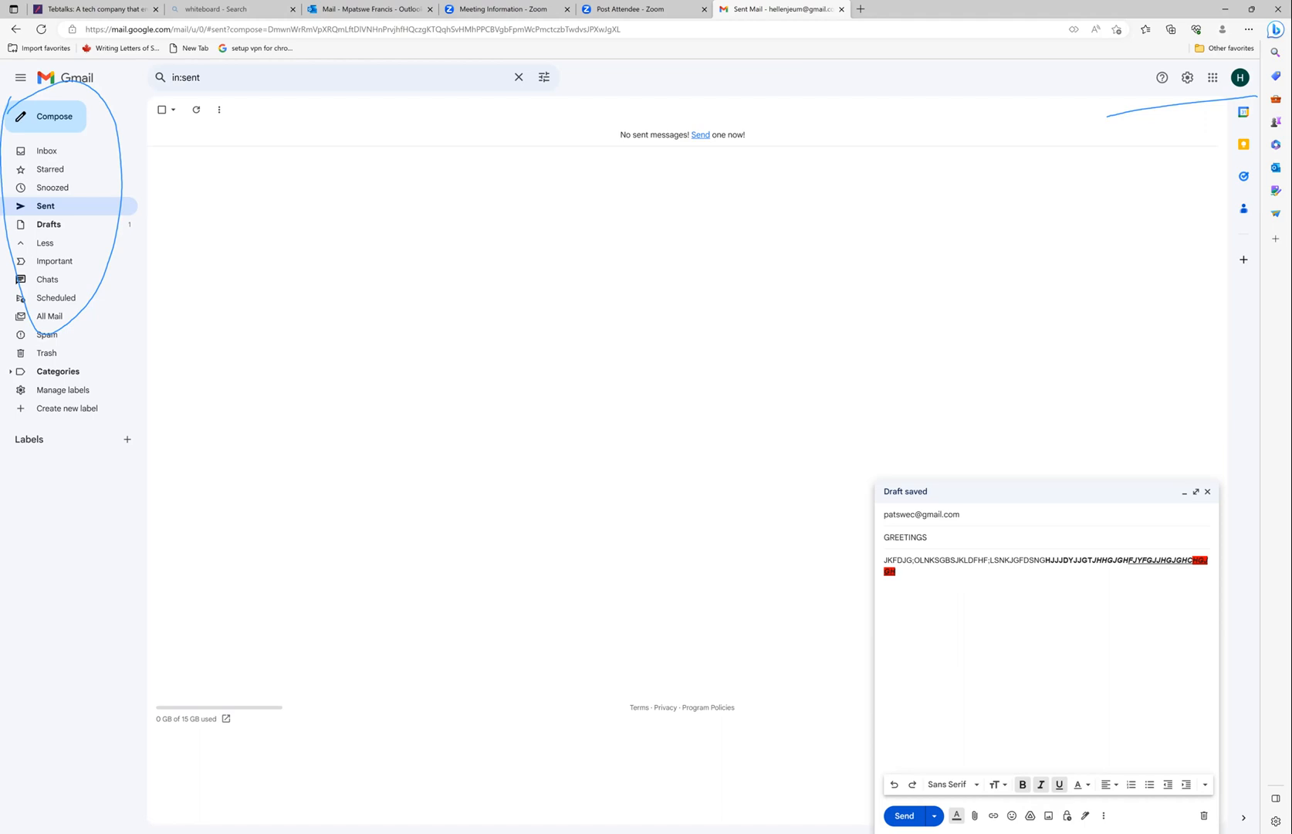
# - Attach the Word file SAMPLE1.docx (59K) from the Documents folder
pyautogui.click(975, 815)
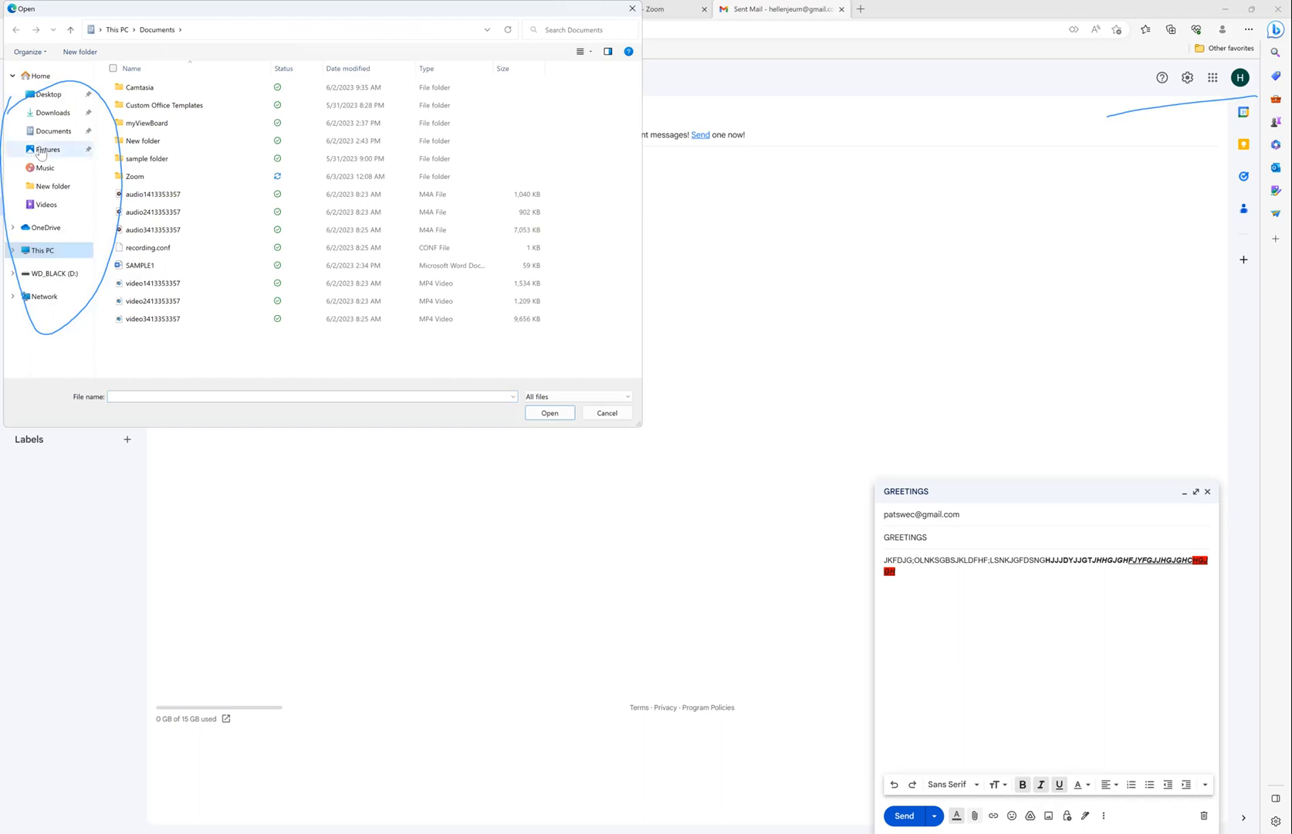
pyautogui.click(64, 132)
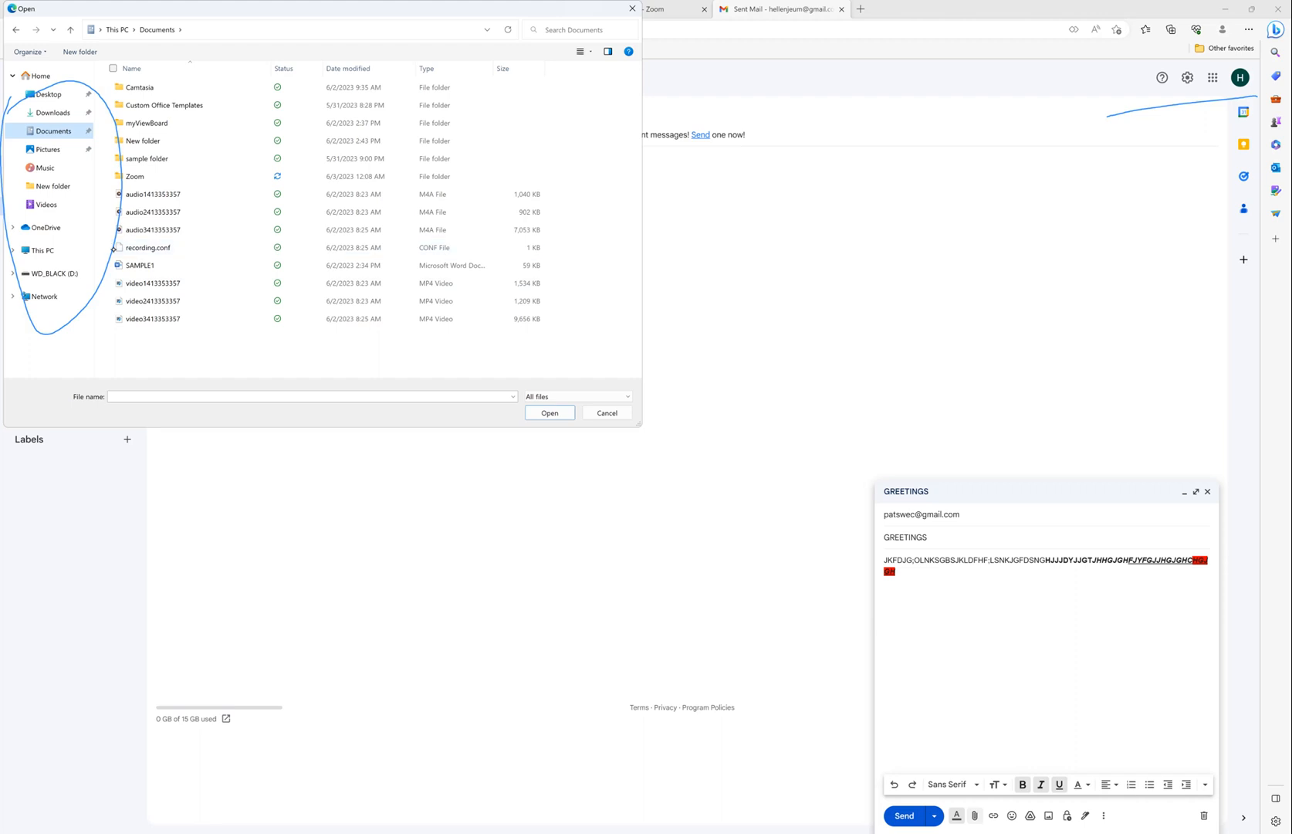
pyautogui.click(147, 266)
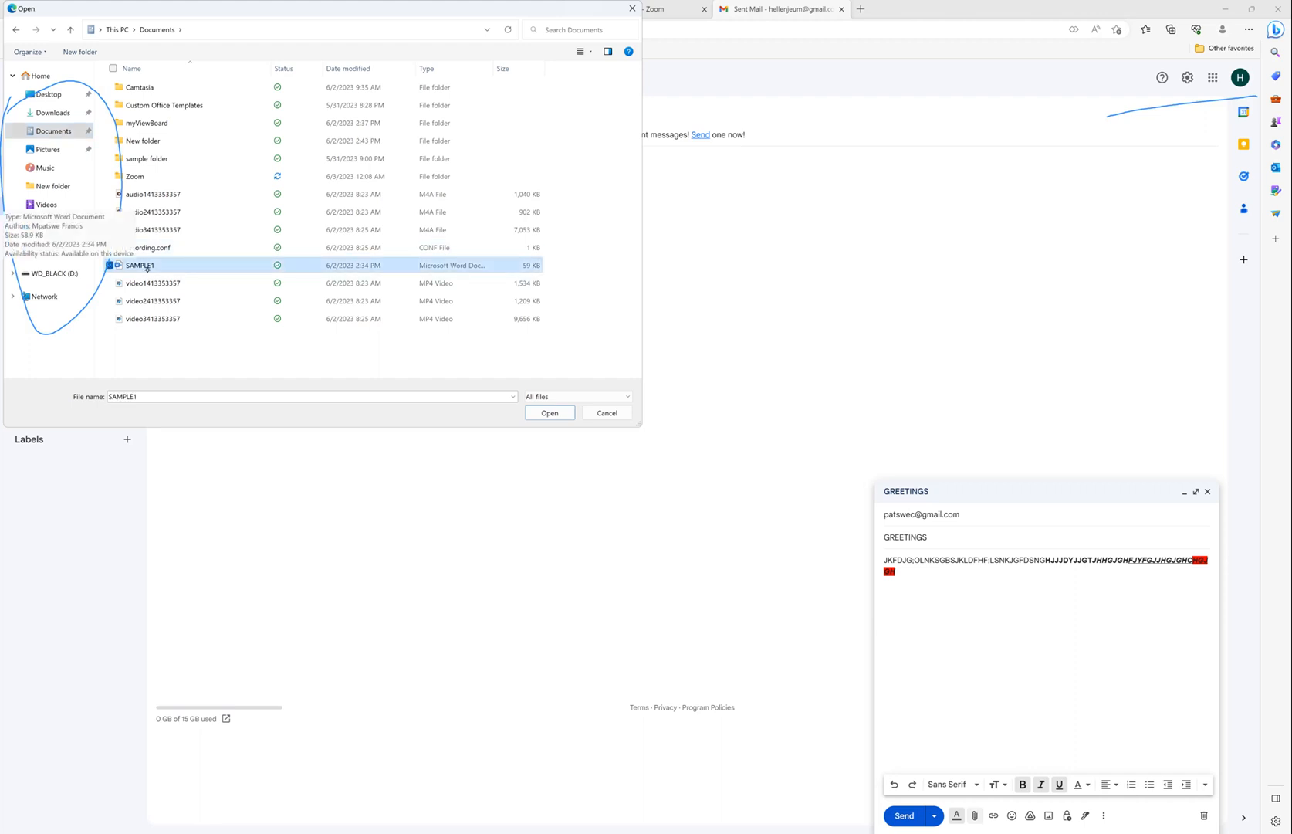
pyautogui.click(549, 413)
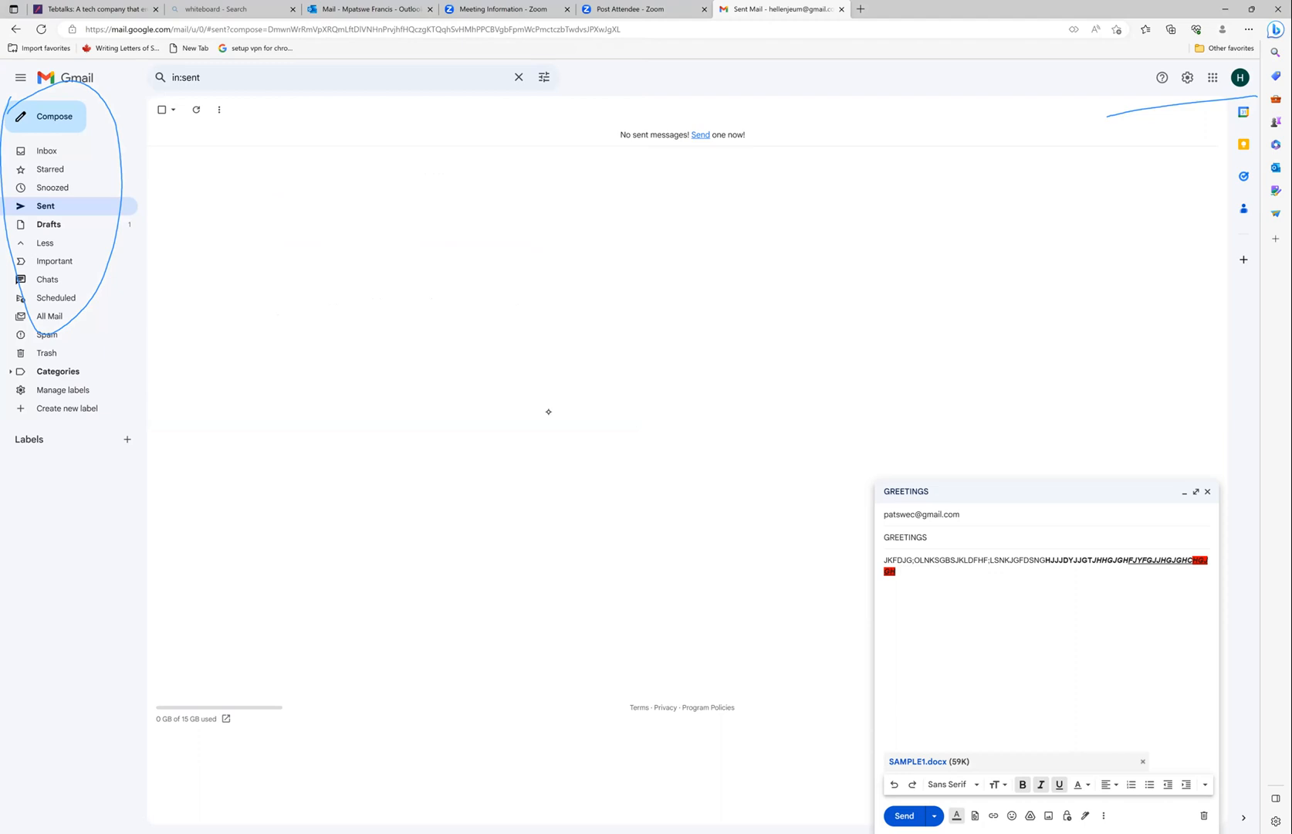
# - Send the GREETINGS email with Ctrl+Enter
pyautogui.hotkey('ctrl', 'Return')
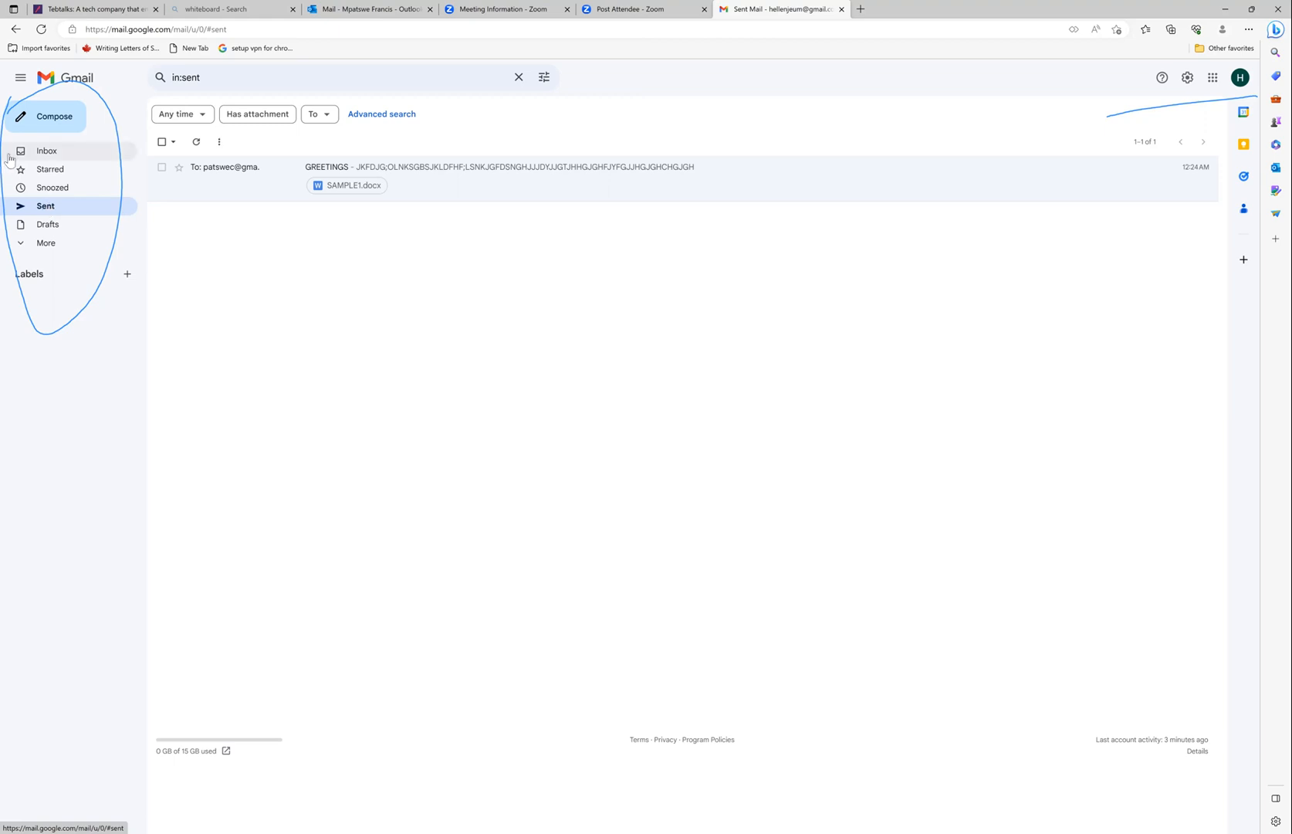
# - Open the sent GREETINGS message to review its SAMPLE1.docx attachment, then return to Inbox
pyautogui.click(253, 181)
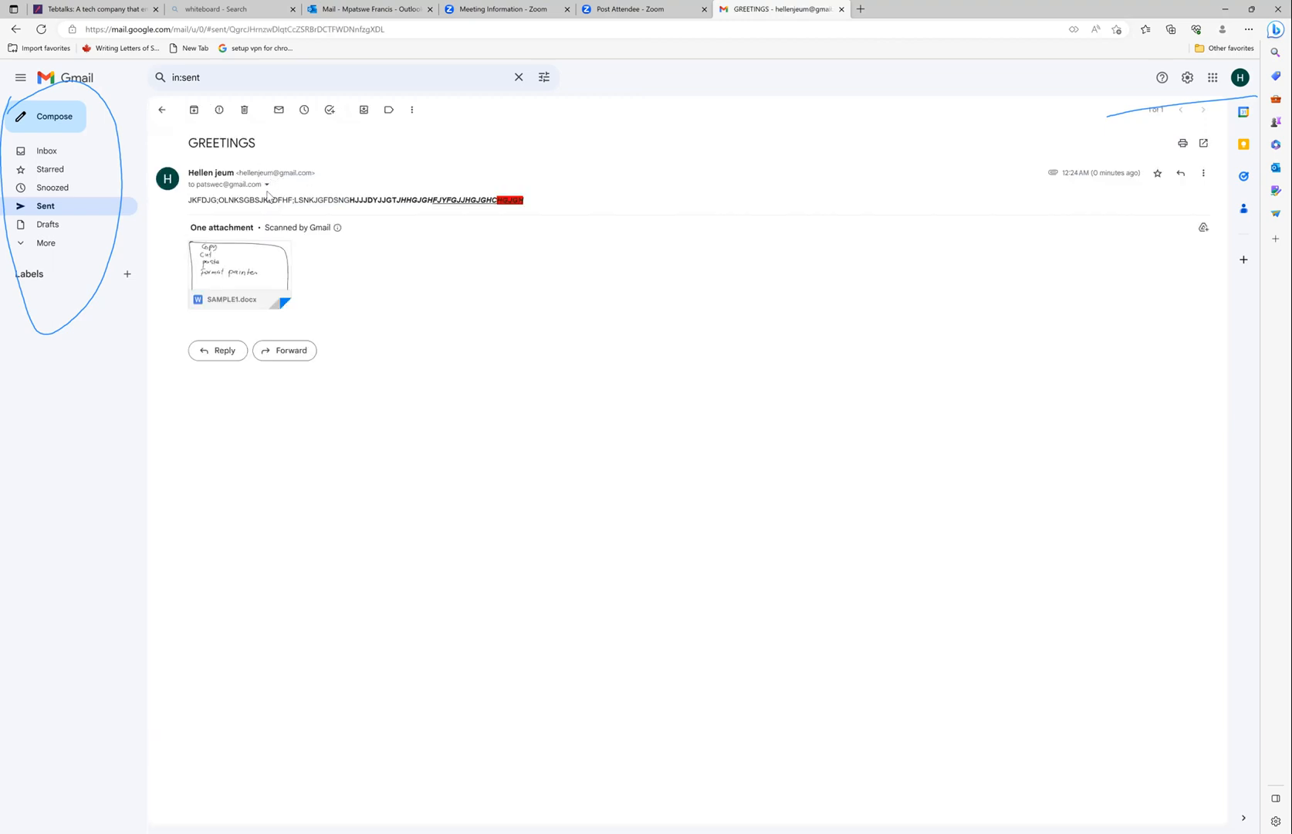
pyautogui.moveTo(248, 188)
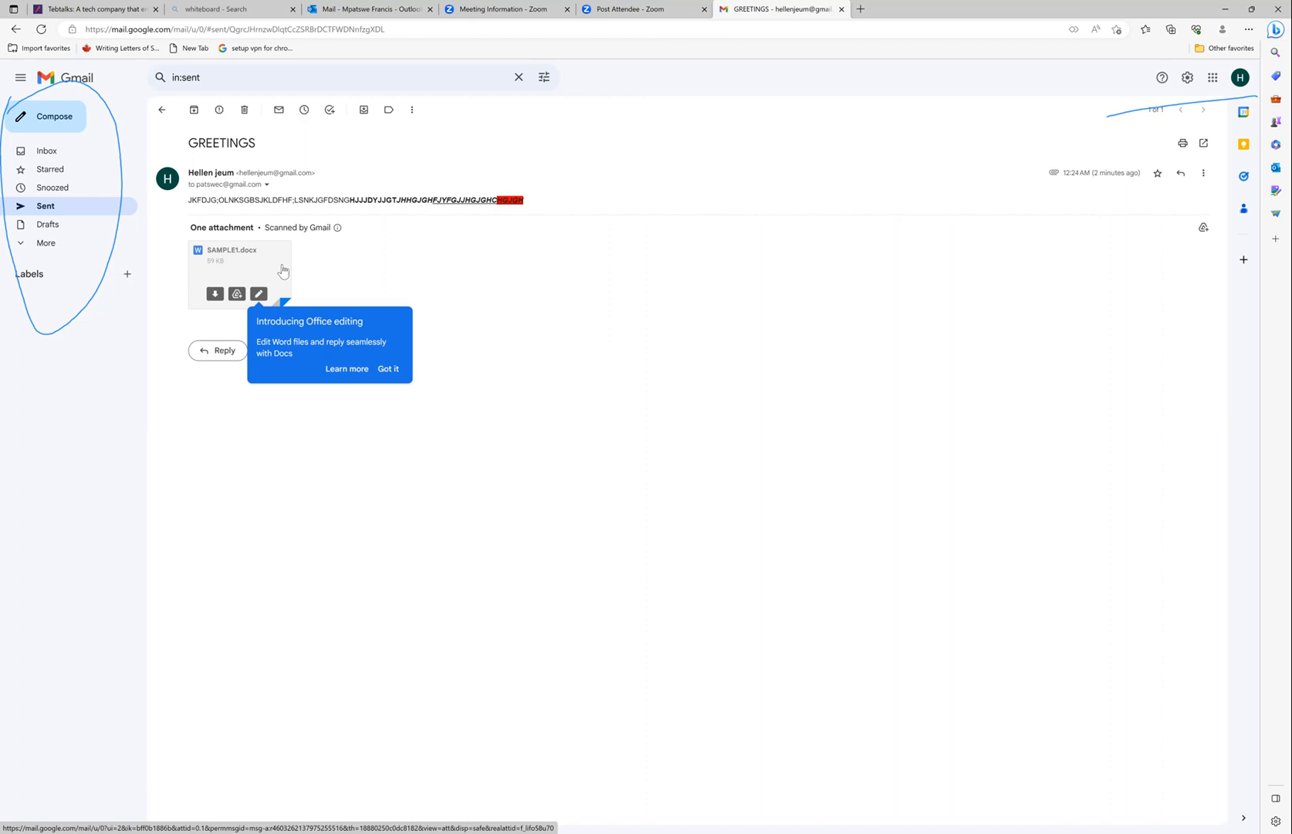
pyautogui.click(47, 156)
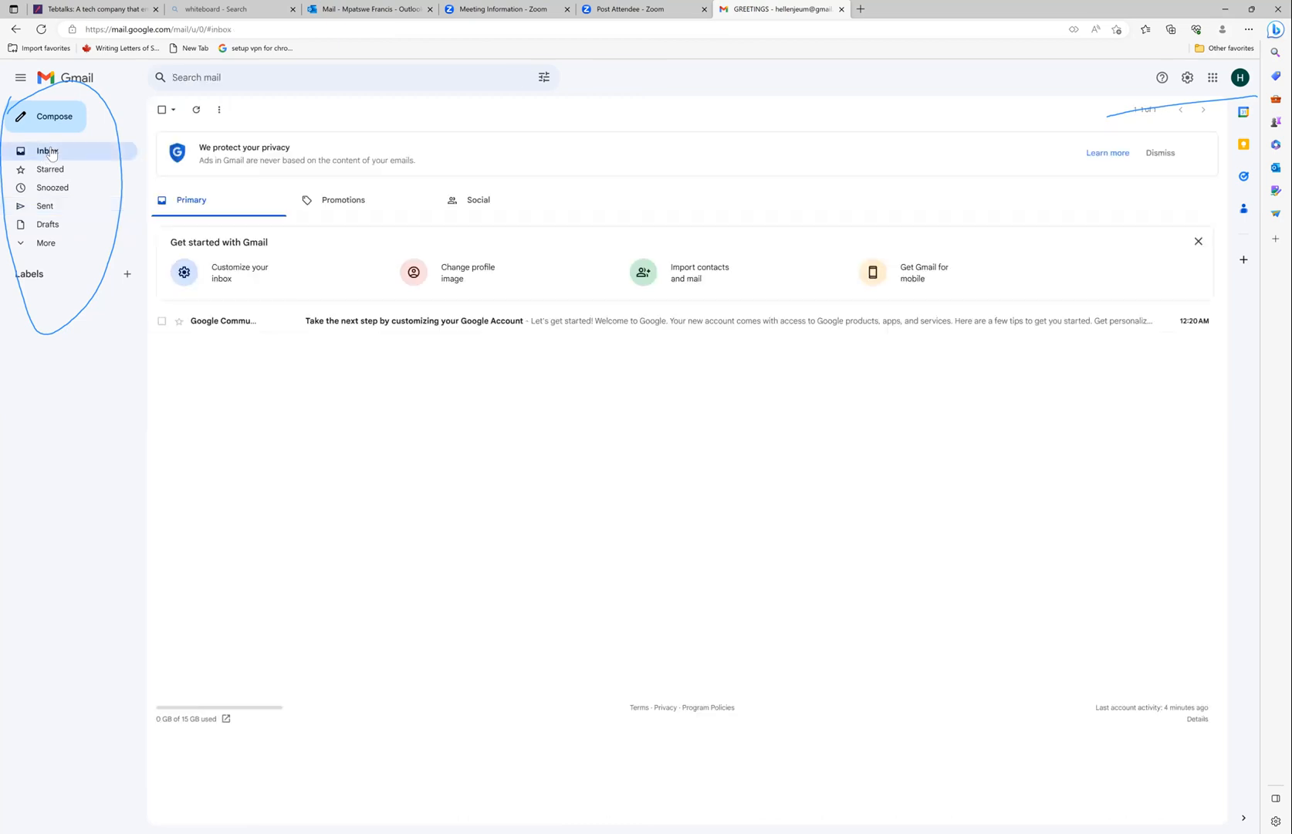
# - Reload the inbox and open the GREETINGS conversation to view the recipient's reply
pyautogui.click(40, 31)
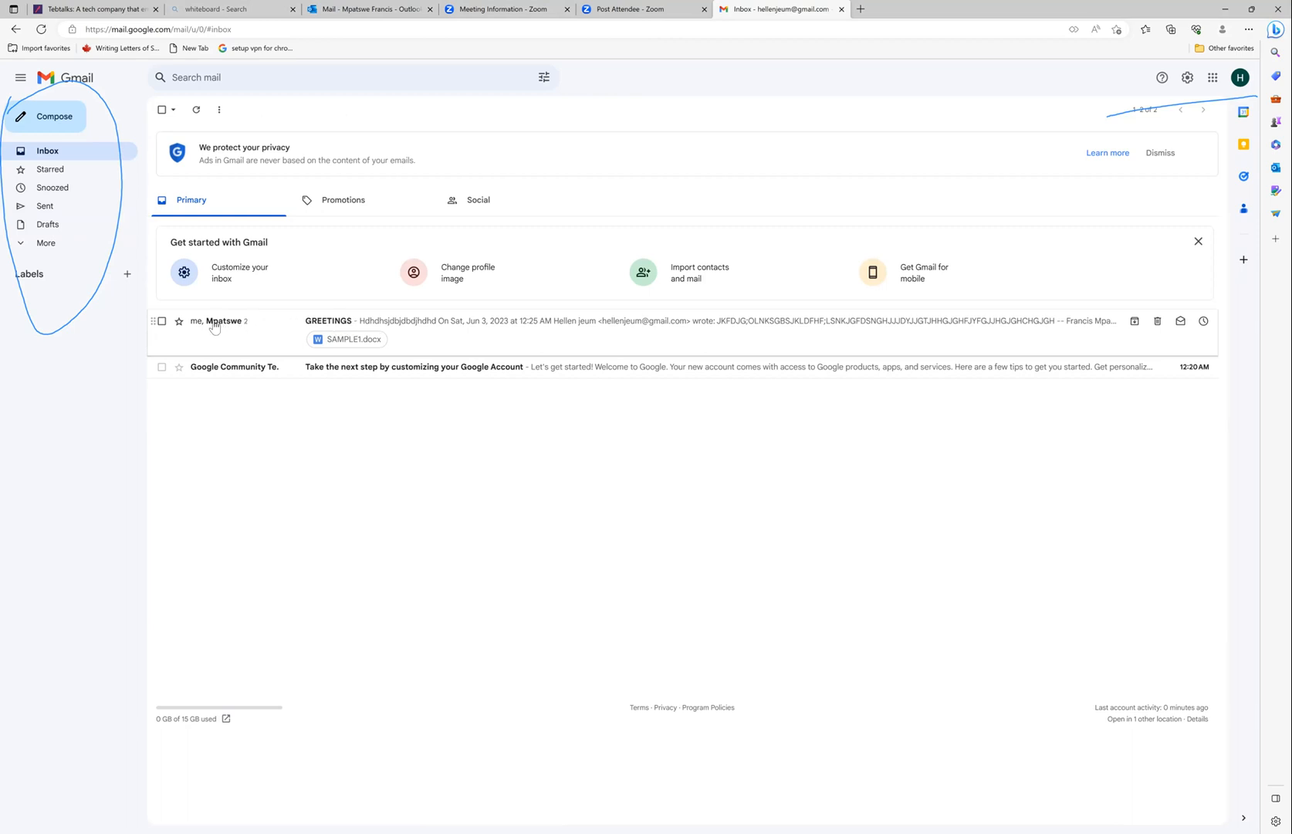
pyautogui.moveTo(215, 324)
pyautogui.click(532, 322)
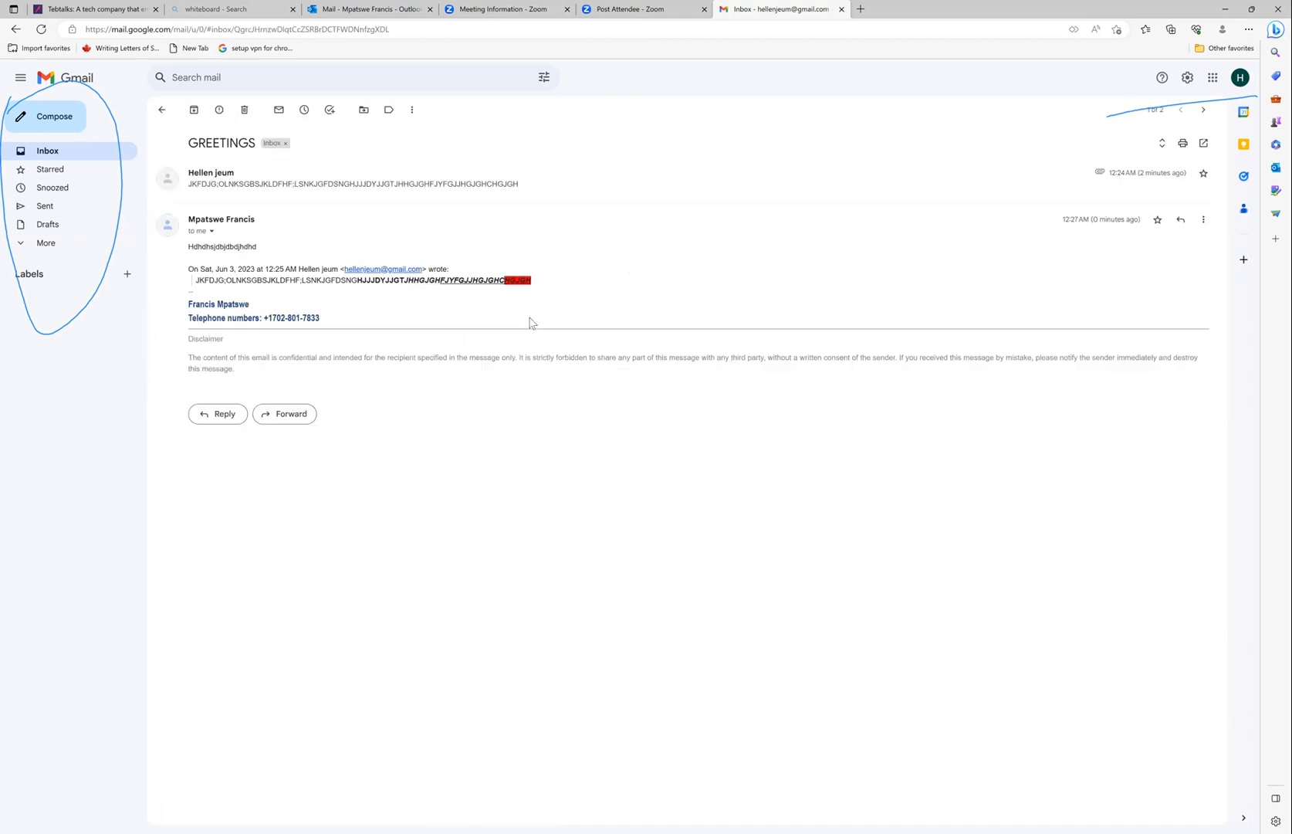
# - Circle the reply's 12:27 AM and the original message's 12:24 AM timestamps in ink
pyautogui.moveTo(178, 243); pyautogui.dragTo(228, 247)
pyautogui.click(283, 249)
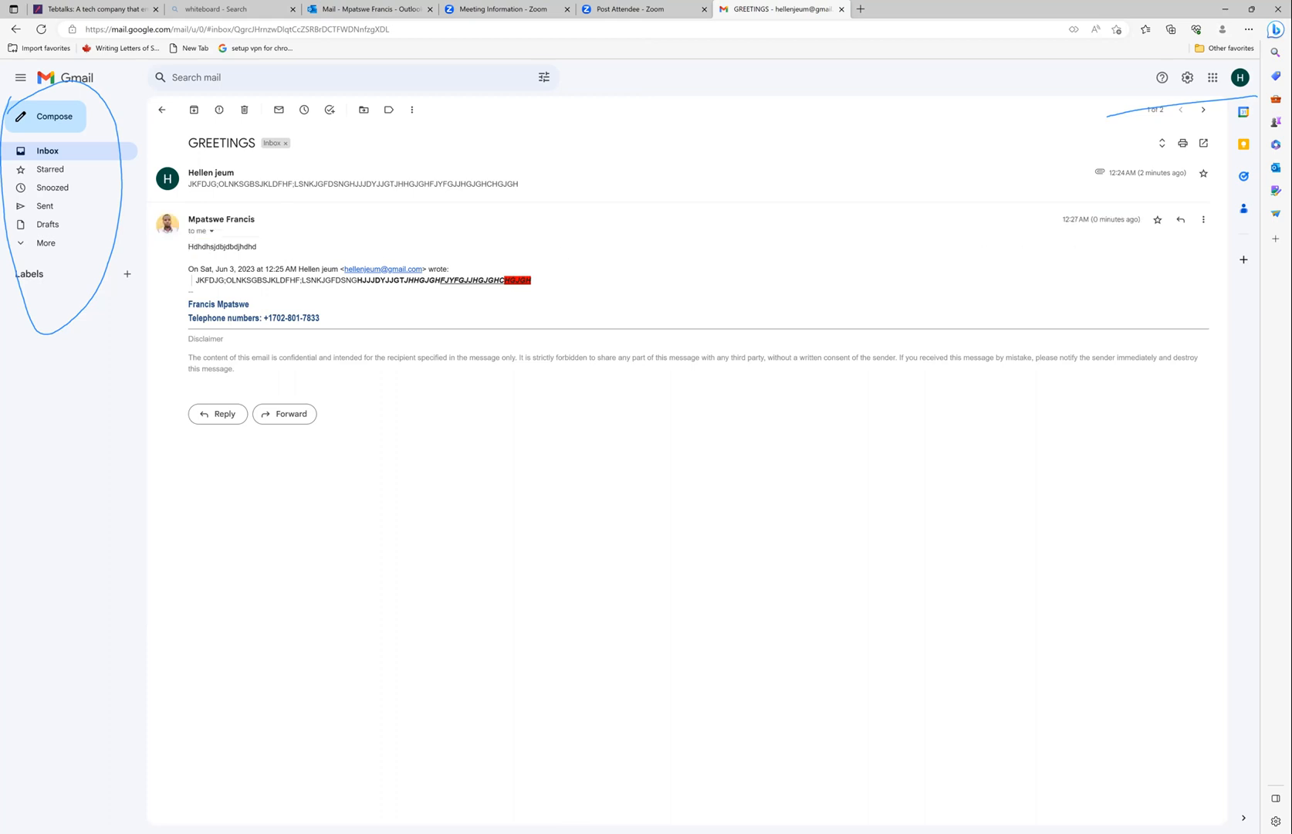
pyautogui.moveTo(1075, 222); pyautogui.dragTo(1063, 220)
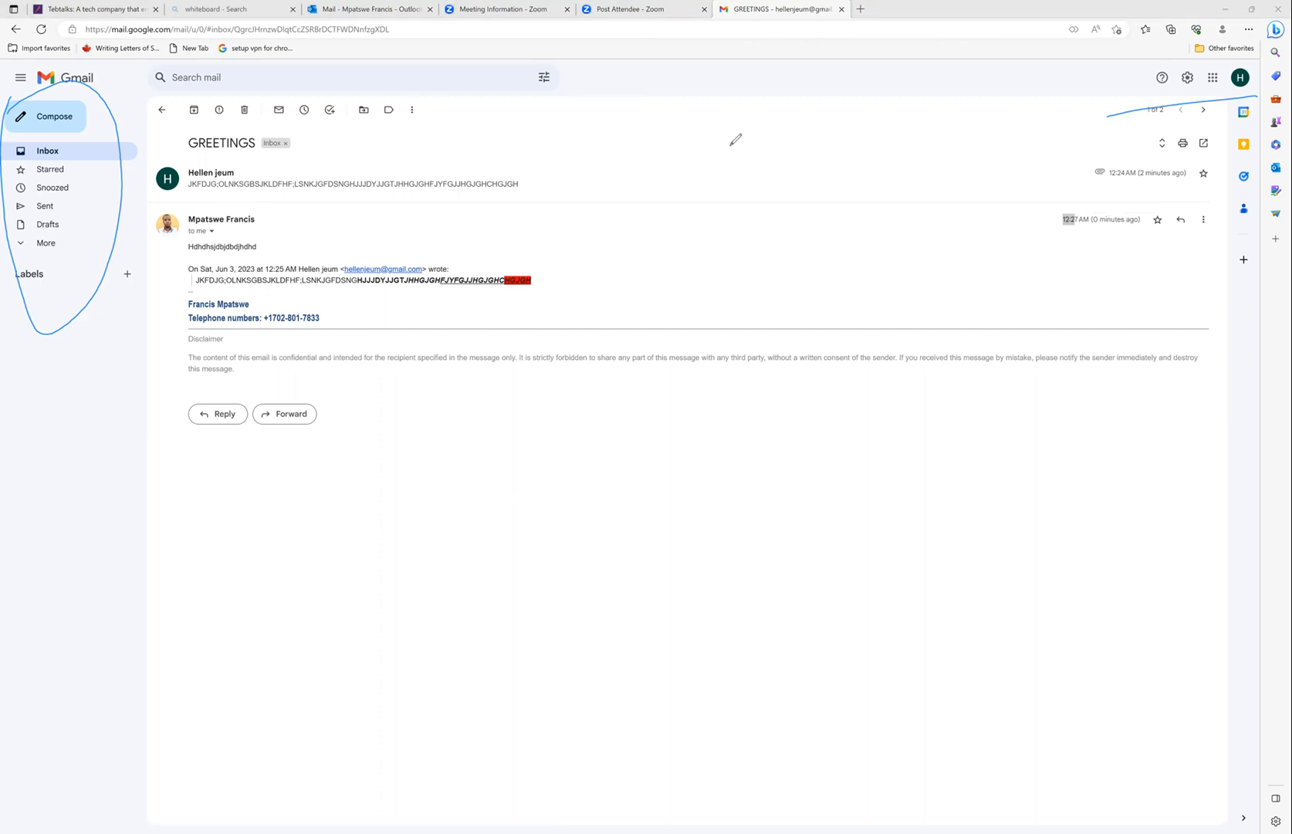
pyautogui.moveTo(1121, 193)
pyautogui.mouseDown()
pyautogui.moveTo(1116, 179)
pyautogui.moveTo(1127, 195)
pyautogui.mouseUp()
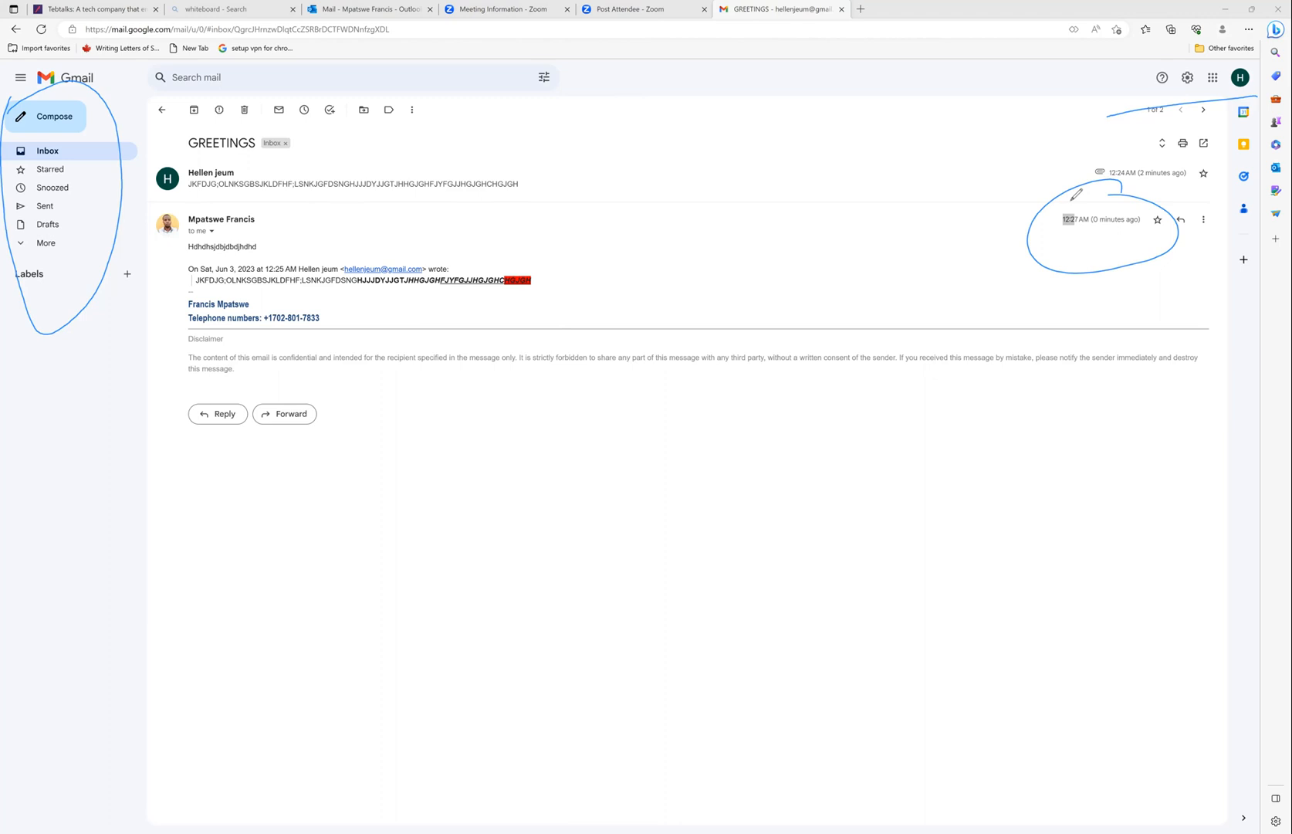
pyautogui.moveTo(1121, 190)
pyautogui.mouseDown()
pyautogui.moveTo(1154, 158)
pyautogui.moveTo(1069, 173)
pyautogui.mouseUp()
# - Draw an arrow and write 'Reply' beside the reply text, then outline the signature
pyautogui.moveTo(272, 244); pyautogui.dragTo(347, 254)
pyautogui.moveTo(344, 236); pyautogui.dragTo(347, 260)
pyautogui.moveTo(414, 222); pyautogui.dragTo(417, 260)
pyautogui.moveTo(418, 218); pyautogui.dragTo(468, 245)
pyautogui.moveTo(486, 210)
pyautogui.mouseDown()
pyautogui.moveTo(485, 267)
pyautogui.moveTo(504, 232)
pyautogui.moveTo(568, 213)
pyautogui.moveTo(559, 261)
pyautogui.mouseUp()
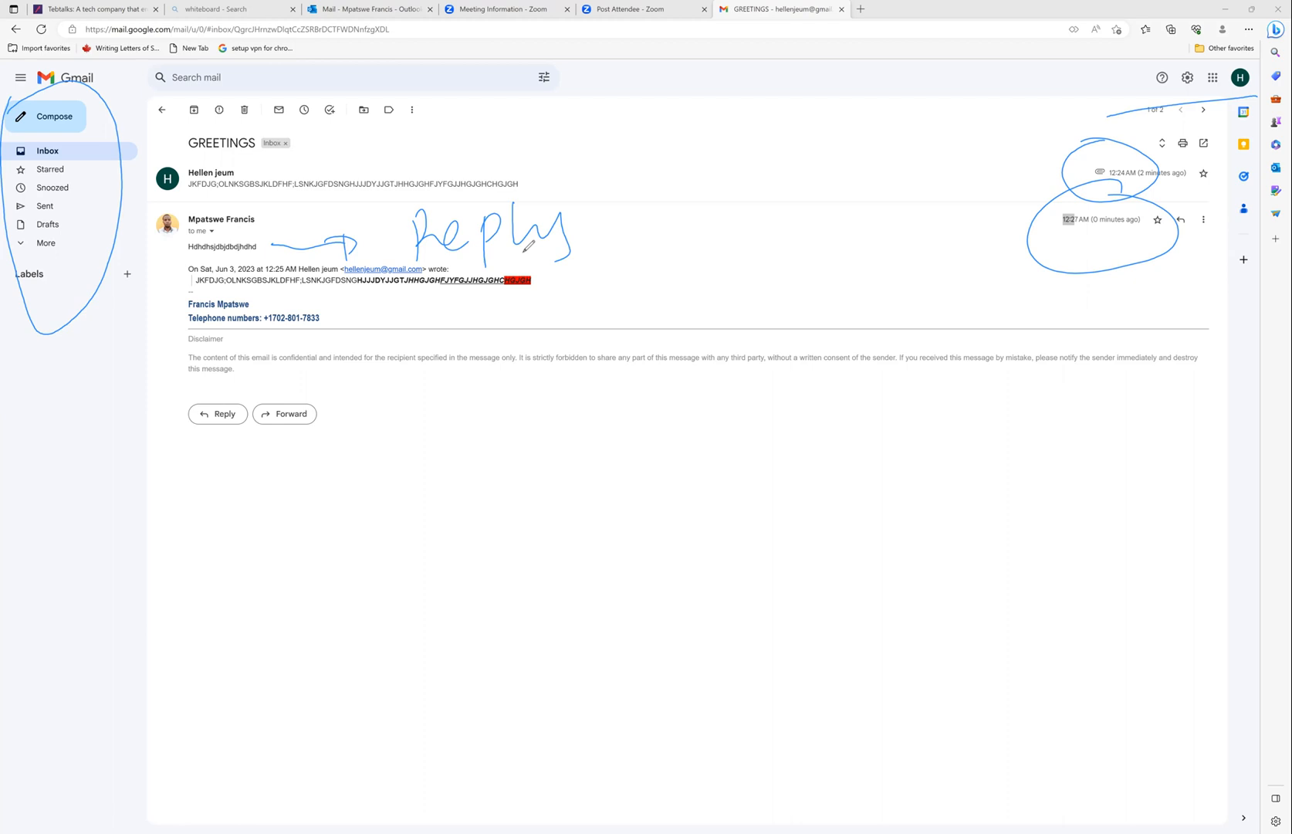
pyautogui.moveTo(265, 293)
pyautogui.mouseDown()
pyautogui.moveTo(213, 295)
pyautogui.moveTo(255, 370)
pyautogui.moveTo(896, 421)
pyautogui.moveTo(1250, 355)
pyautogui.moveTo(653, 262)
pyautogui.moveTo(261, 300)
pyautogui.mouseUp()
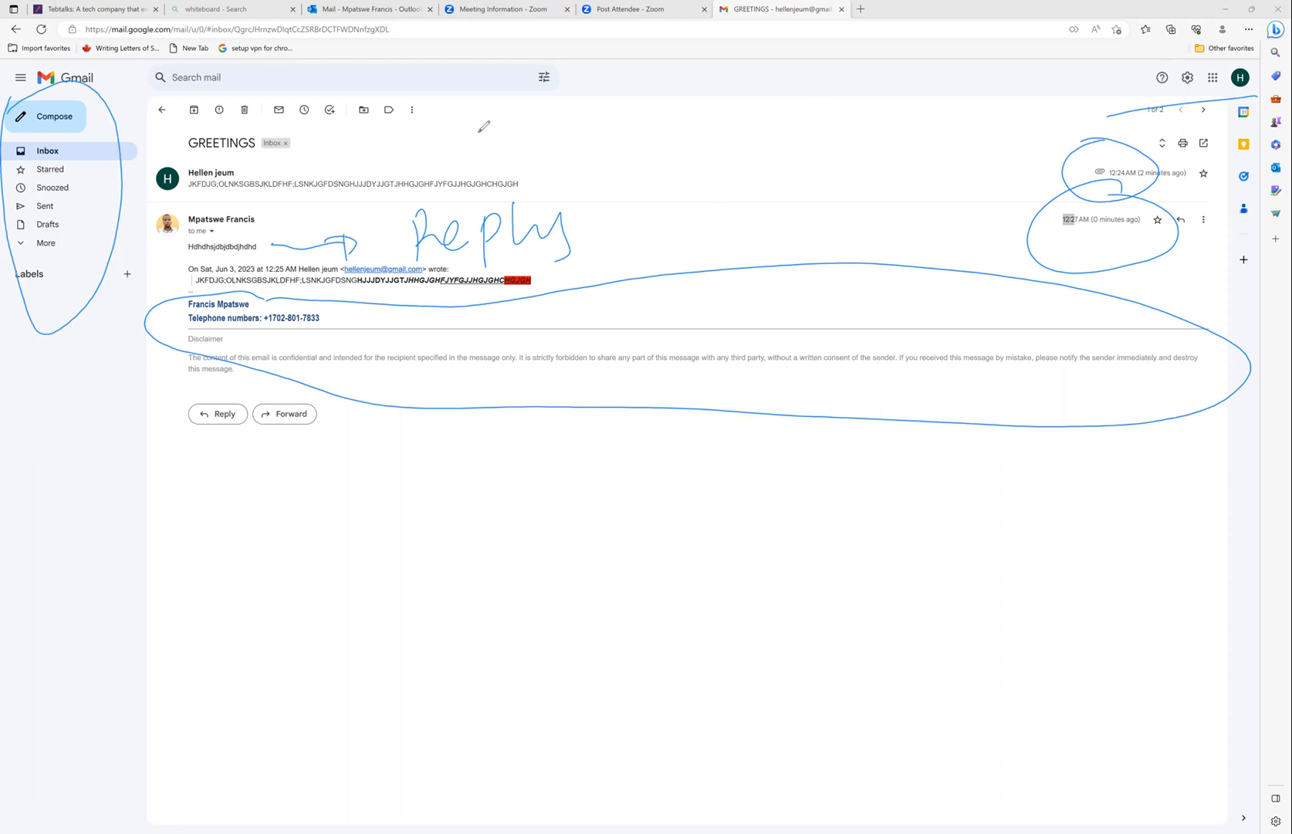
# - Draw an arrow labelled 'printing' and open the reply's More actions menu
pyautogui.moveTo(1181, 142)
pyautogui.mouseDown()
pyautogui.moveTo(1023, 128)
pyautogui.moveTo(1015, 164)
pyautogui.moveTo(1023, 129)
pyautogui.mouseUp()
pyautogui.moveTo(858, 129)
pyautogui.mouseDown()
pyautogui.moveTo(866, 195)
pyautogui.moveTo(870, 155)
pyautogui.mouseUp()
pyautogui.moveTo(884, 158)
pyautogui.mouseDown()
pyautogui.moveTo(897, 138)
pyautogui.moveTo(974, 130)
pyautogui.moveTo(996, 155)
pyautogui.mouseUp()
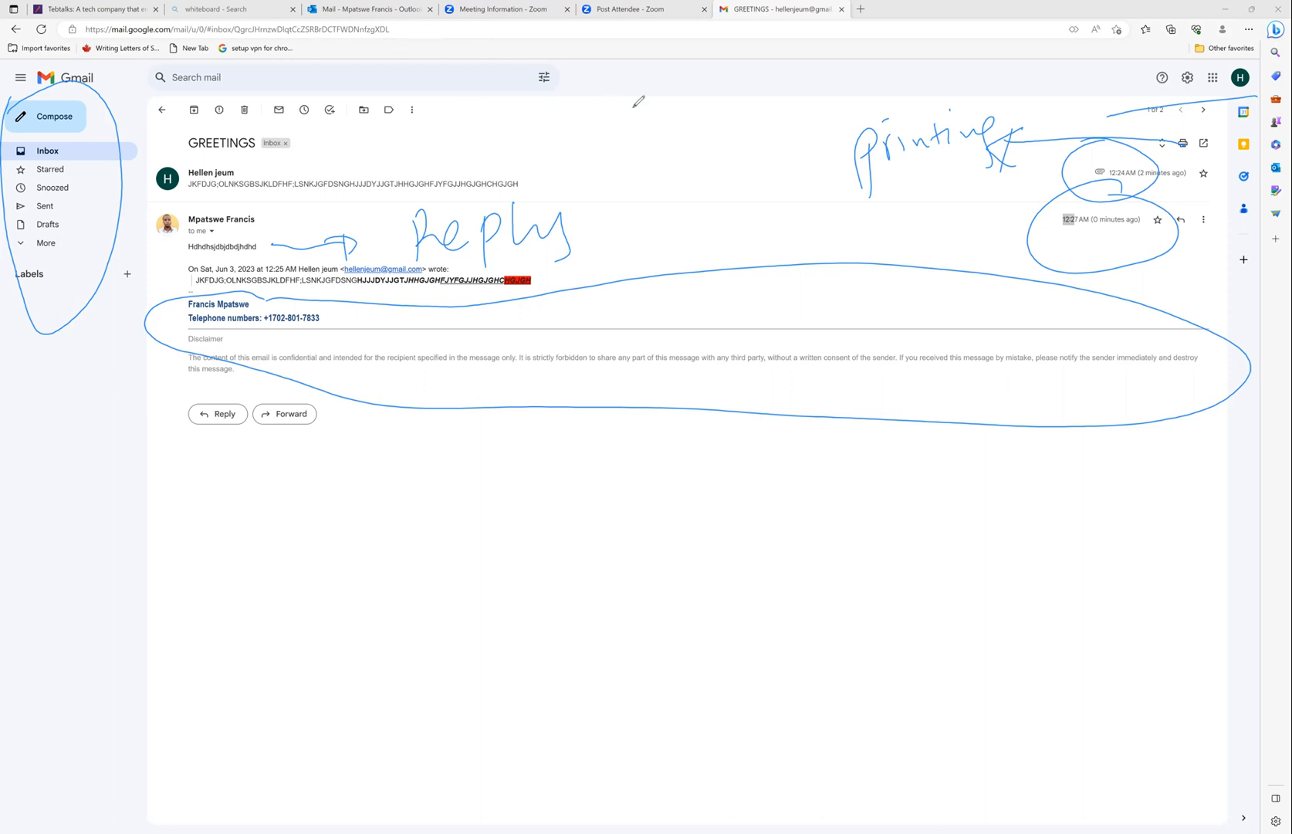
pyautogui.click(1204, 219)
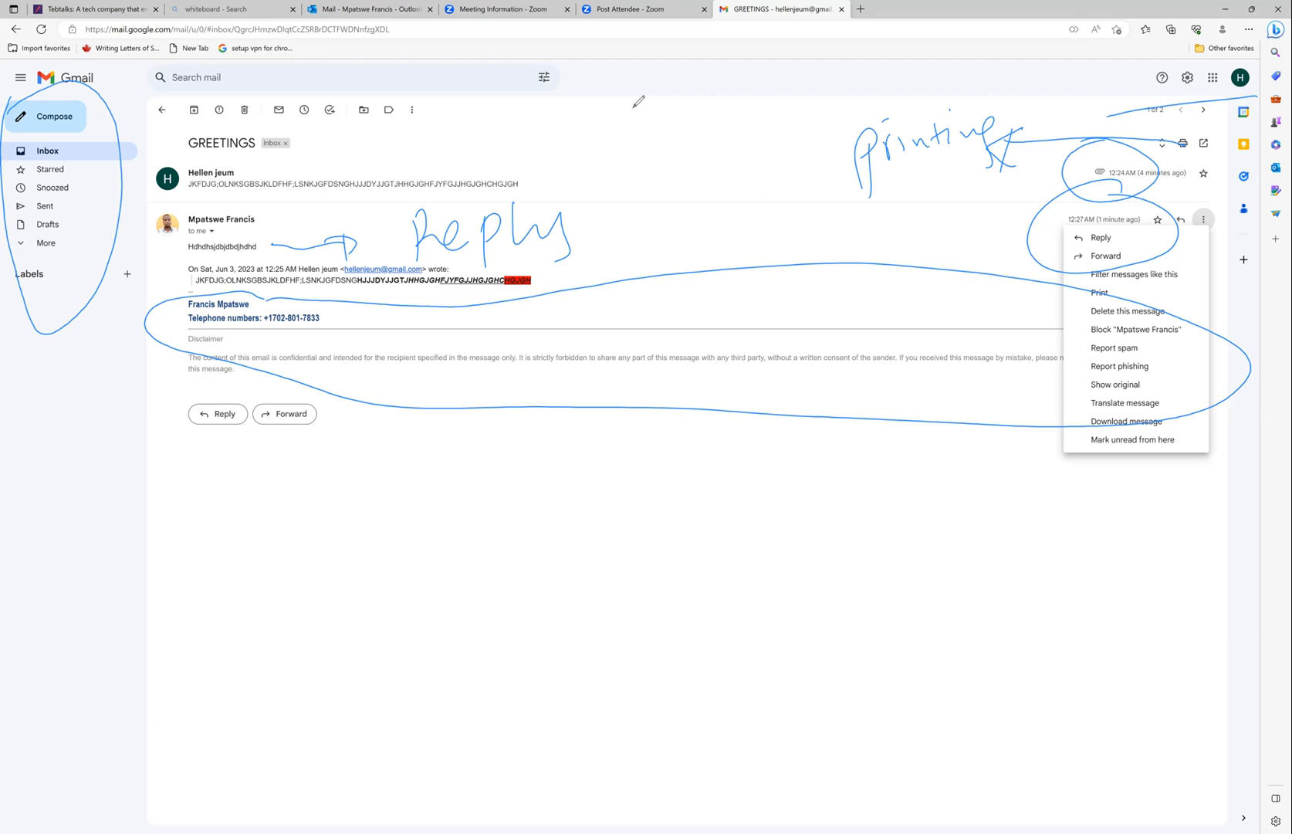
# - Undo the ink strokes with Ctrl+Z twice, leaving the reply unmarked
pyautogui.hotkey('ctrl', 'z')
pyautogui.hotkey('ctrl', 'z')
pyautogui.hotkey('ctrl', 'z')
pyautogui.hotkey('ctrl', 'z')
pyautogui.hotkey('ctrl', 'z')
pyautogui.hotkey('ctrl', 'z')
pyautogui.hotkey('ctrl', 'z')
pyautogui.hotkey('ctrl', 'z')
pyautogui.hotkey('ctrl', 'z')
pyautogui.hotkey('ctrl', 'z')
pyautogui.hotkey('ctrl', 'z')
pyautogui.hotkey('ctrl', 'z')
pyautogui.hotkey('ctrl', 'z')
pyautogui.hotkey('ctrl', 'z')
pyautogui.hotkey('ctrl', 'z')
pyautogui.hotkey('ctrl', 'z')
pyautogui.hotkey('ctrl', 'z')
pyautogui.hotkey('ctrl', 'z')
pyautogui.hotkey('ctrl', 'z')
pyautogui.hotkey('ctrl', 'z')
pyautogui.hotkey('ctrl', 'z')
pyautogui.hotkey('ctrl', 'z')
pyautogui.hotkey('ctrl', 'z')
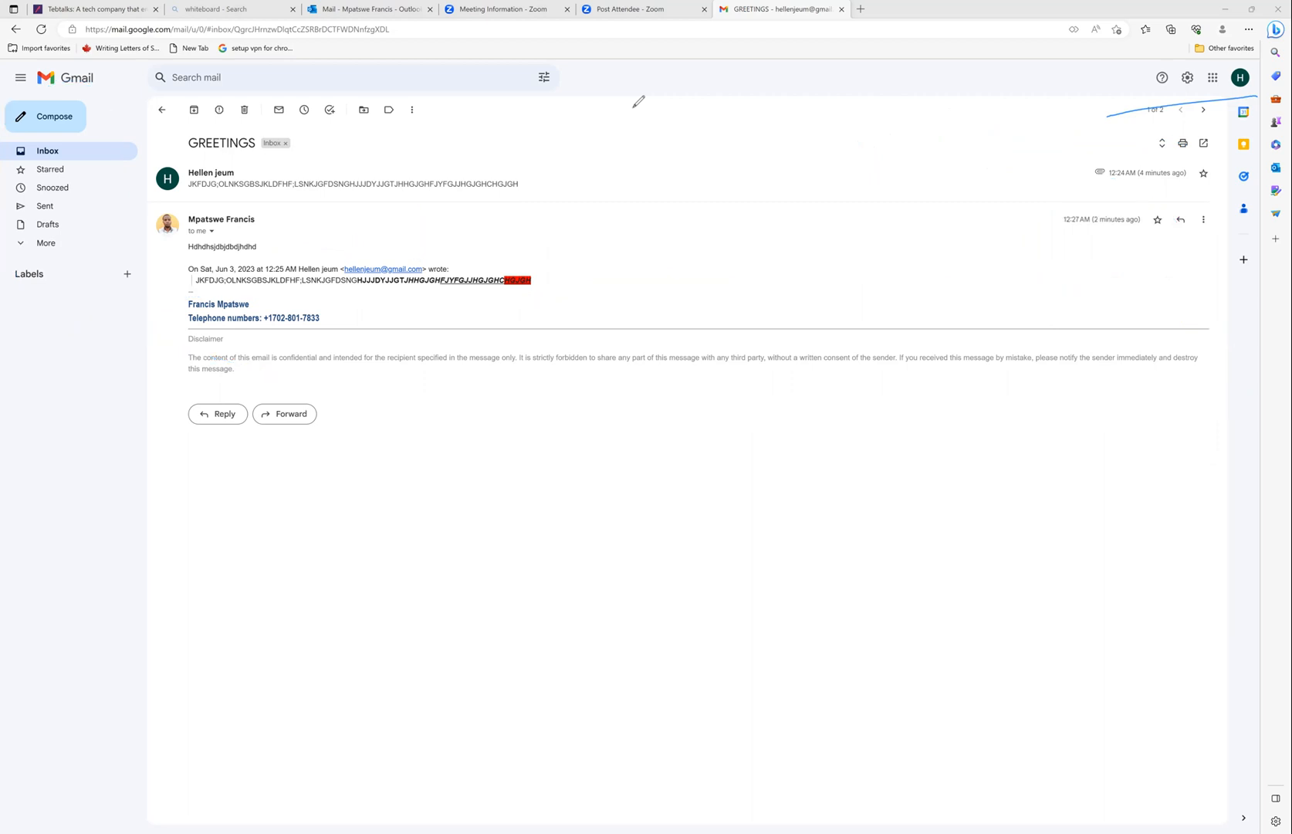
pyautogui.hotkey('ctrl', 'z')
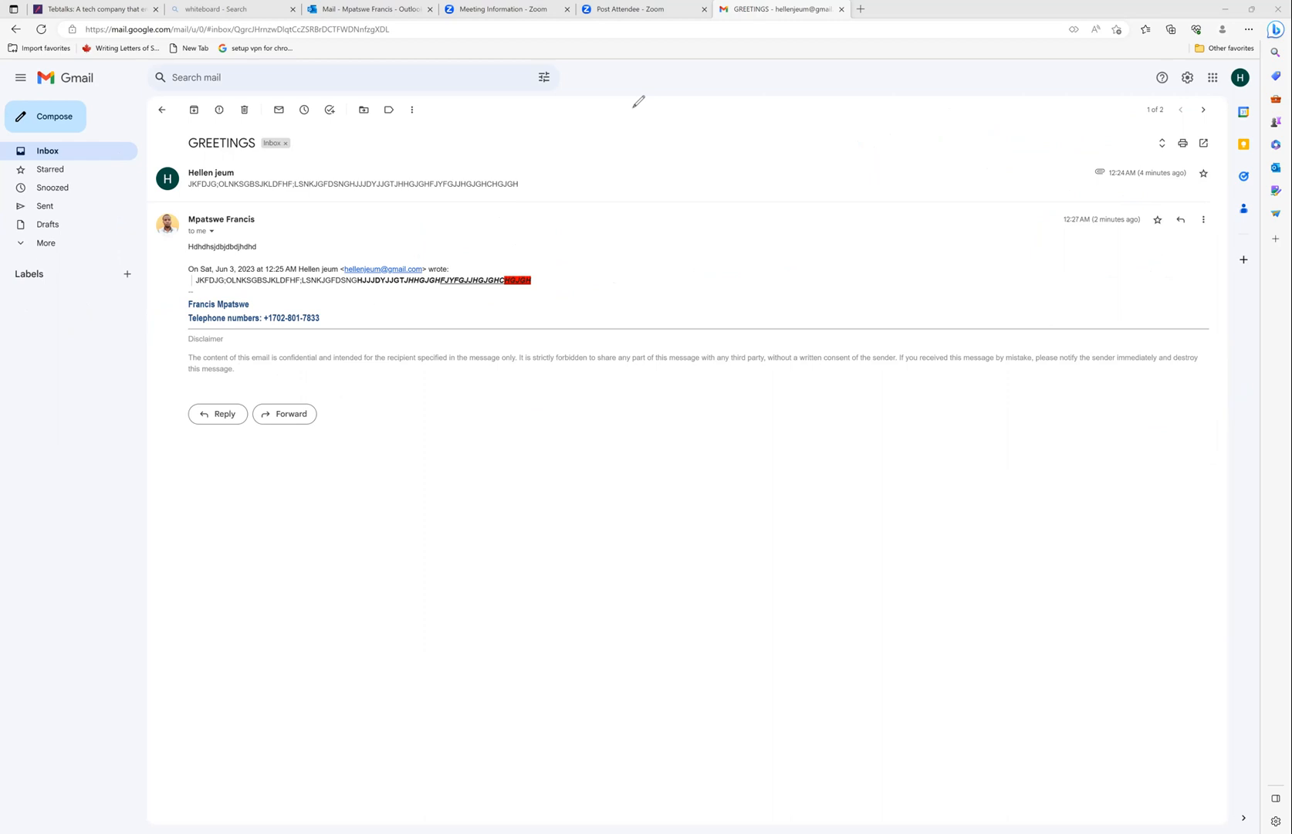